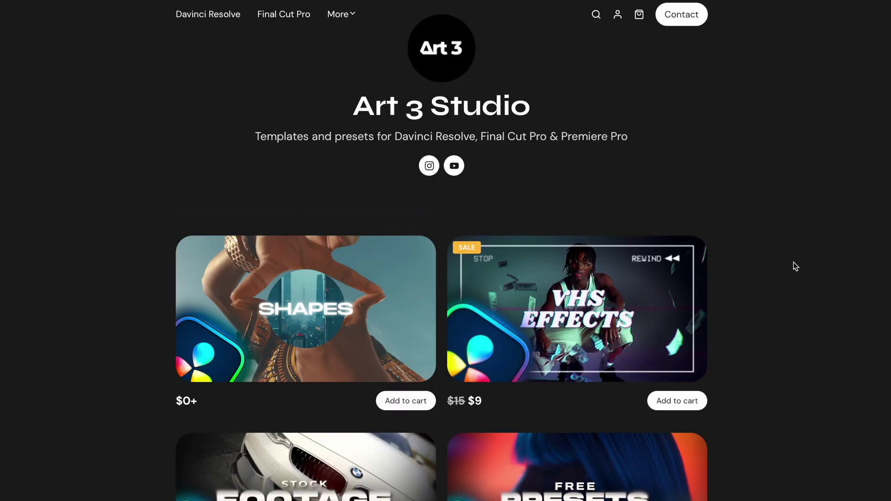
# Open the Shapes product page in the Art 3 Studio store and browse its preview images
pyautogui.scroll(-1, 347, 266)
pyautogui.click(345, 267)
pyautogui.click(244, 303)
pyautogui.click(315, 304)
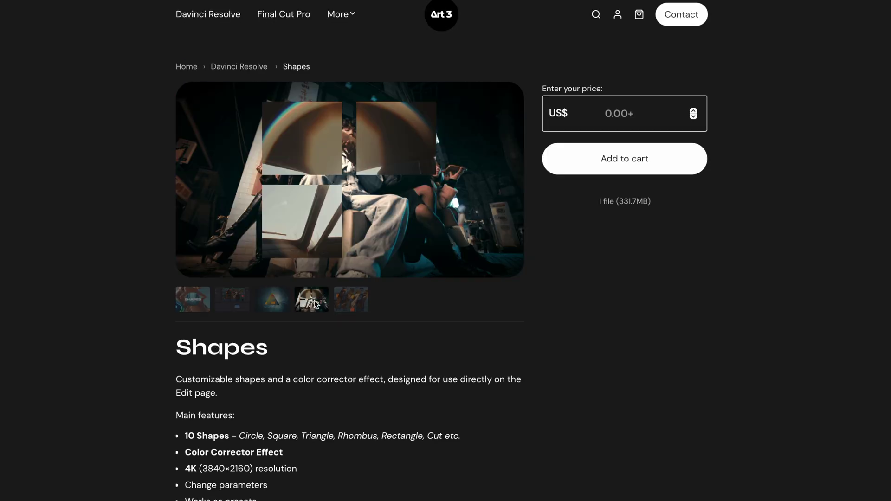
pyautogui.click(351, 299)
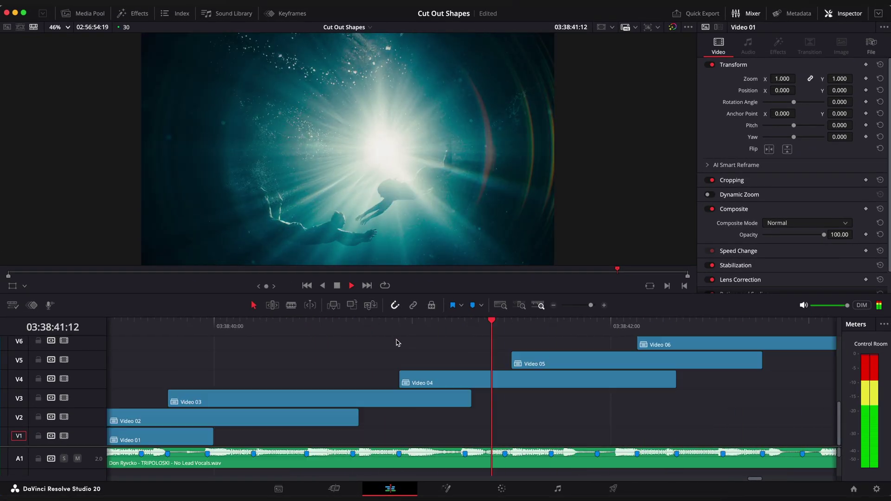
# Switch to the Cut Out Shapes timeline, review the staggered clips against the beat markers, and park the playhead at Video 02's start
pyautogui.press('super+minus')
pyautogui.press('super+minus')
pyautogui.moveTo(420, 354); pyautogui.dragTo(390, 377)
pyautogui.press('space')
pyautogui.click(342, 326)
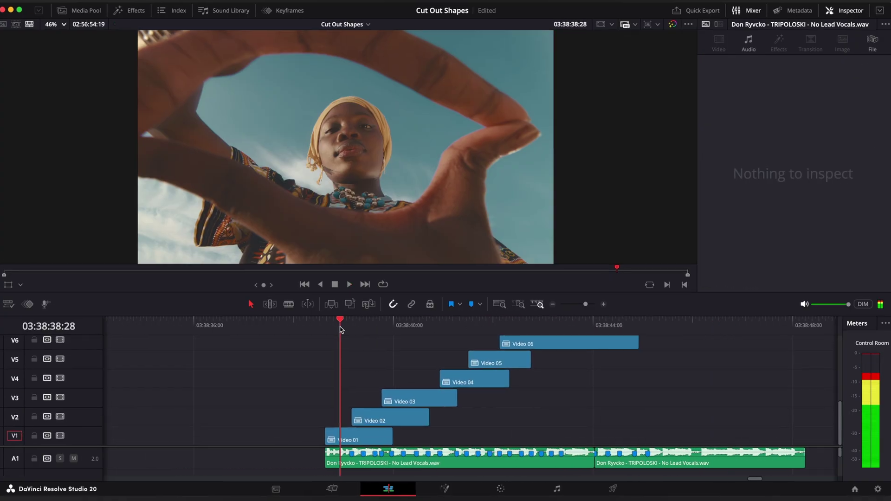
pyautogui.press('super+equal')
pyautogui.press('super+equal')
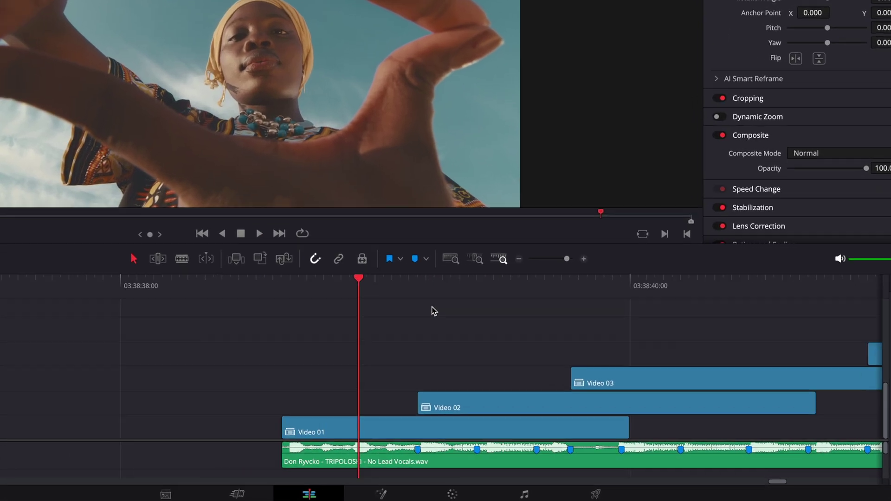
pyautogui.moveTo(364, 284); pyautogui.dragTo(478, 292)
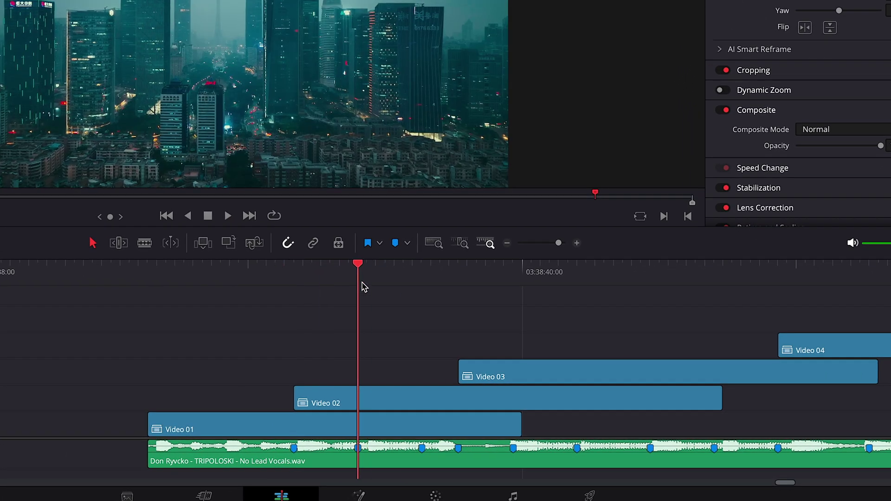
pyautogui.moveTo(363, 287)
pyautogui.mouseDown()
pyautogui.moveTo(562, 297)
pyautogui.moveTo(292, 284)
pyautogui.mouseUp()
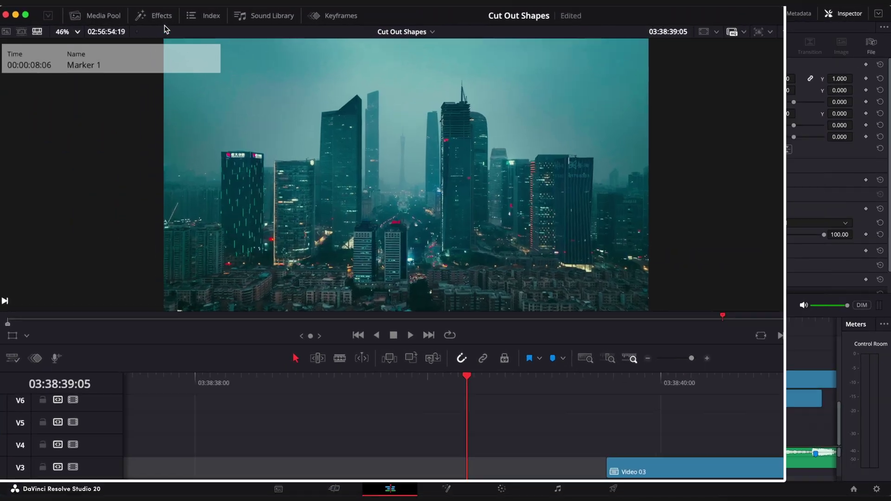
# Apply the Color Corrector and Circle effects from Art 3 Studio - Shapes to Video 02, then close the effects library
pyautogui.click(134, 13)
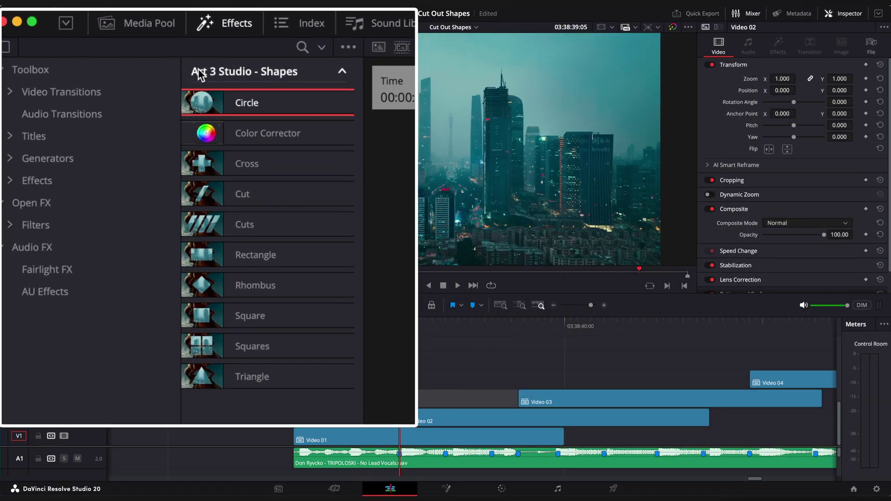
pyautogui.click(24, 102)
pyautogui.click(84, 356)
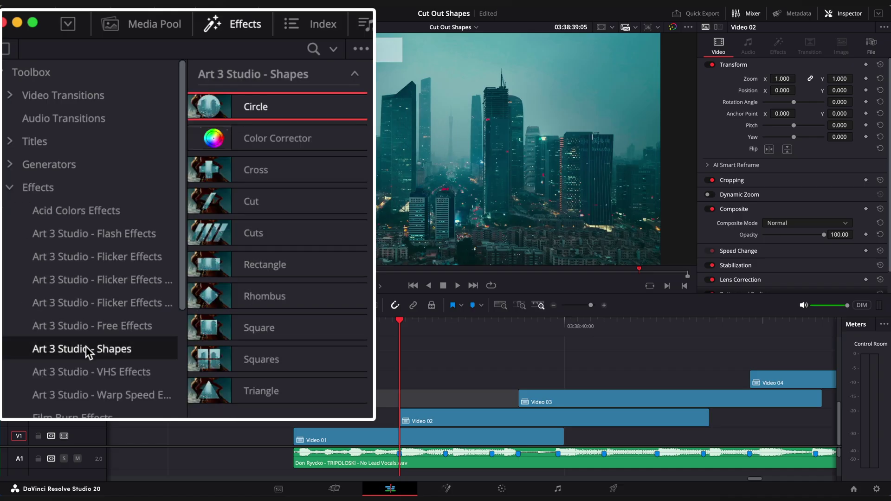
pyautogui.moveTo(378, 412); pyautogui.dragTo(416, 419)
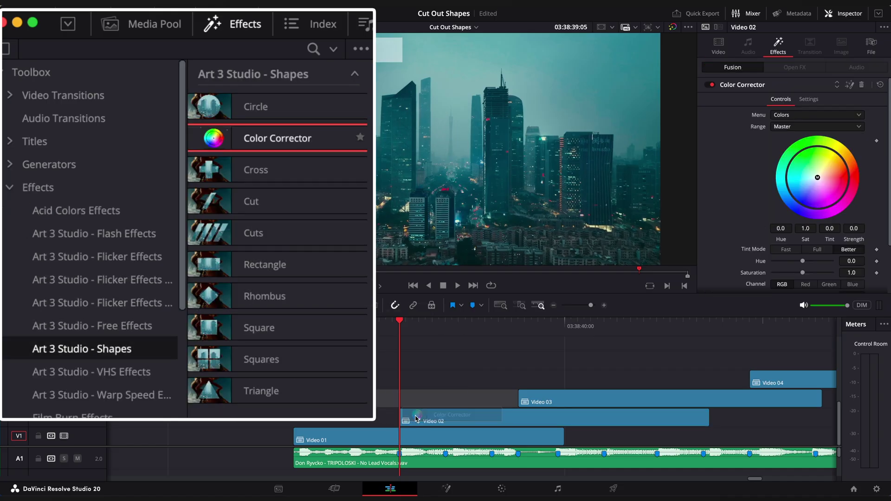
pyautogui.moveTo(218, 109); pyautogui.dragTo(431, 419)
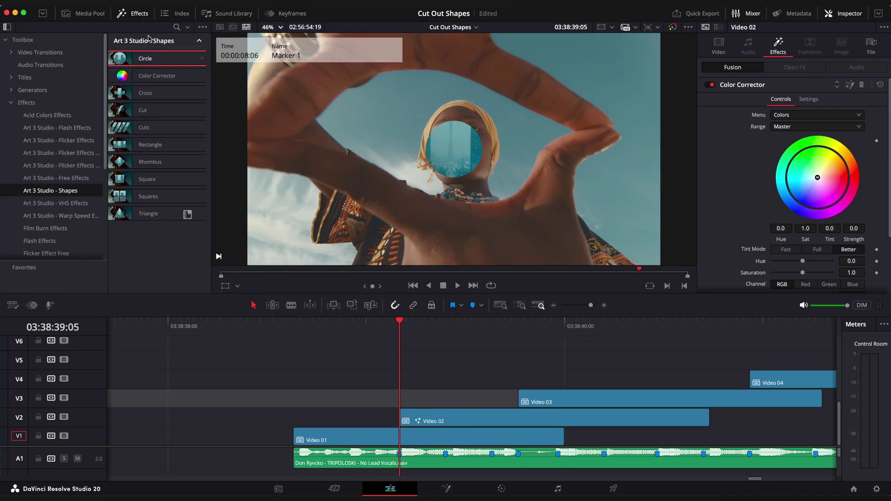
pyautogui.click(134, 13)
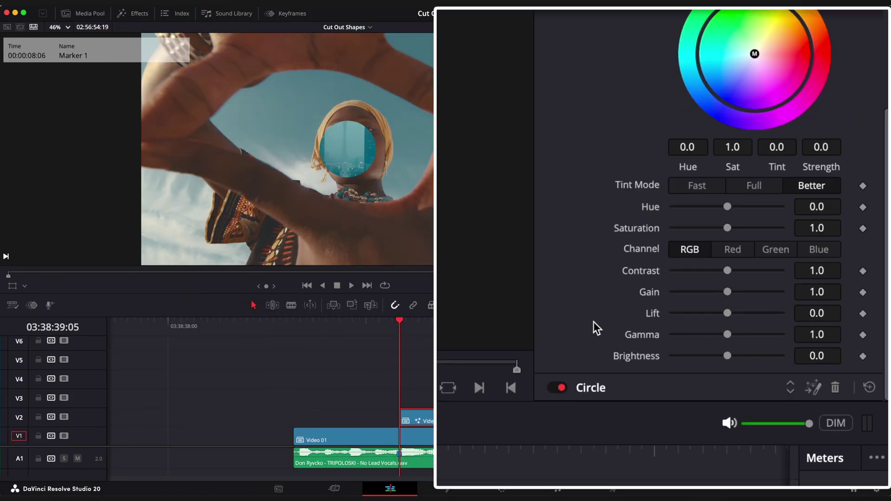
# Keyframe the Color Corrector's Brightness on Video 02 at 0.63 on the clip's start and 0 at 03:38:39:11
pyautogui.moveTo(750, 368); pyautogui.dragTo(755, 369)
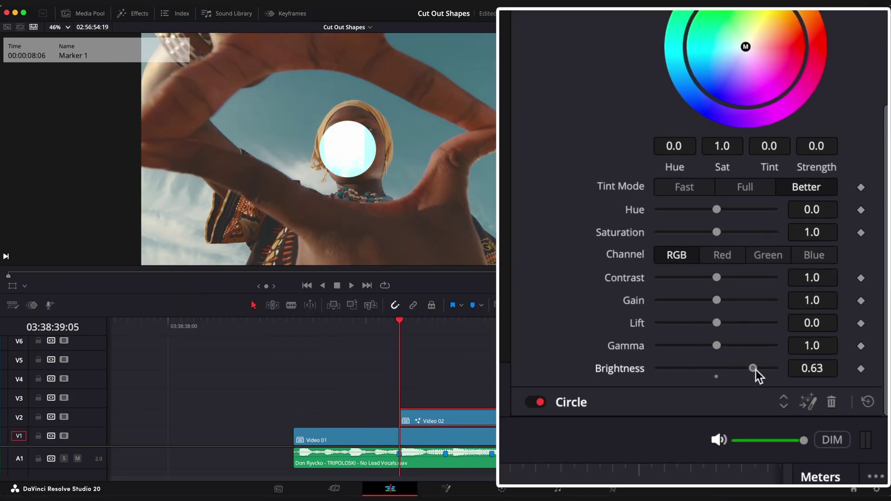
pyautogui.click(861, 369)
pyautogui.click(435, 330)
pyautogui.click(441, 331)
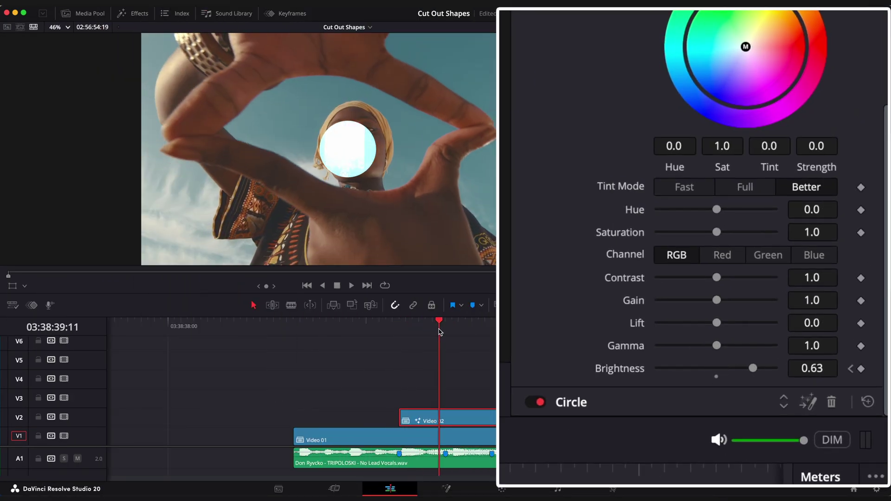
pyautogui.doubleClick(809, 367)
pyautogui.write('0')
pyautogui.press('Tab')
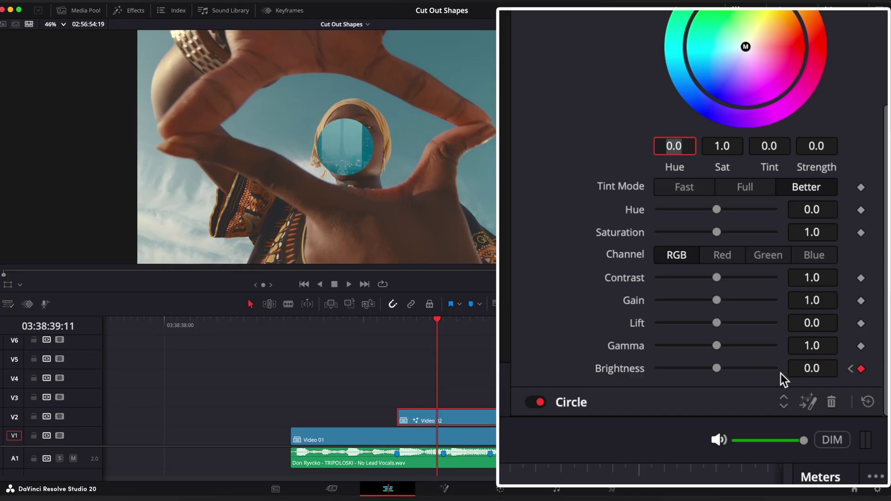
# Repeat the Brightness flash on Video 02 at the next two beat markers, peaking at 0.62 and 0.63 before dropping to 0
pyautogui.moveTo(352, 279); pyautogui.dragTo(387, 269)
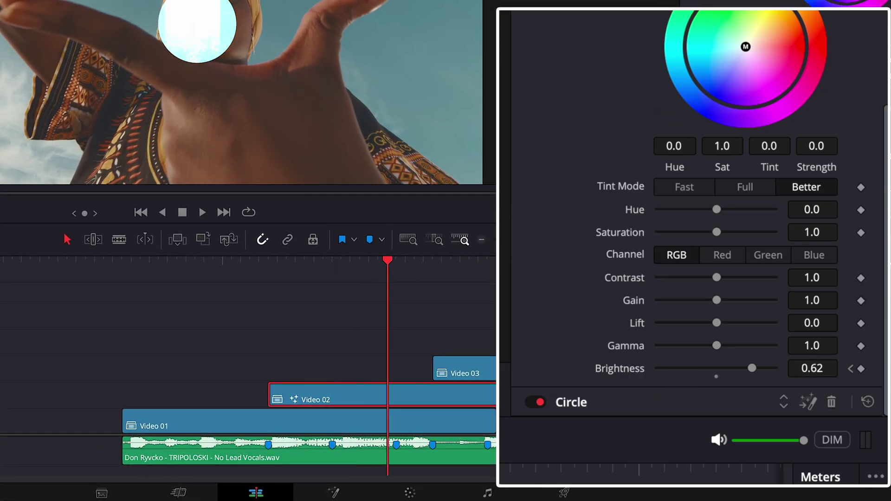
pyautogui.click(397, 274)
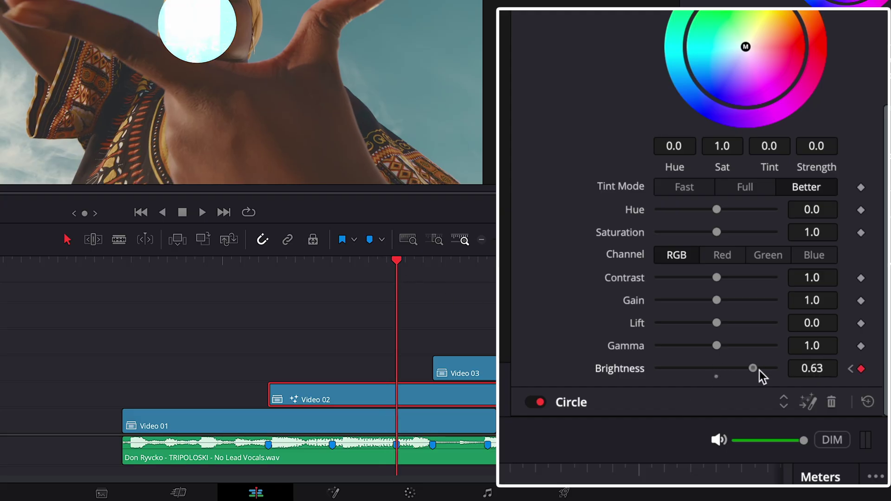
pyautogui.moveTo(404, 268); pyautogui.dragTo(251, 279)
pyautogui.doubleClick(812, 370)
pyautogui.write('0')
pyautogui.press('Tab')
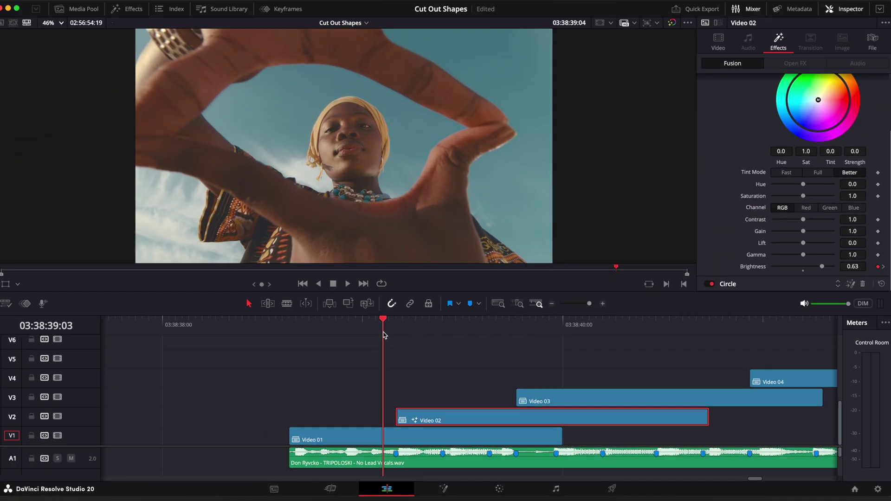
# Split Video 02 at its second and third beat markers to make three segments
pyautogui.moveTo(383, 334)
pyautogui.mouseDown()
pyautogui.moveTo(508, 347)
pyautogui.moveTo(443, 351)
pyautogui.mouseUp()
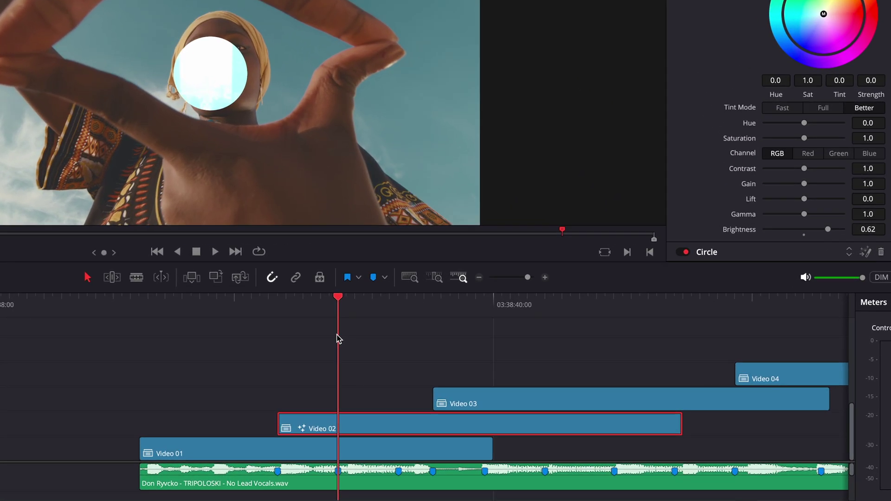
pyautogui.press('super+b')
pyautogui.press('space')
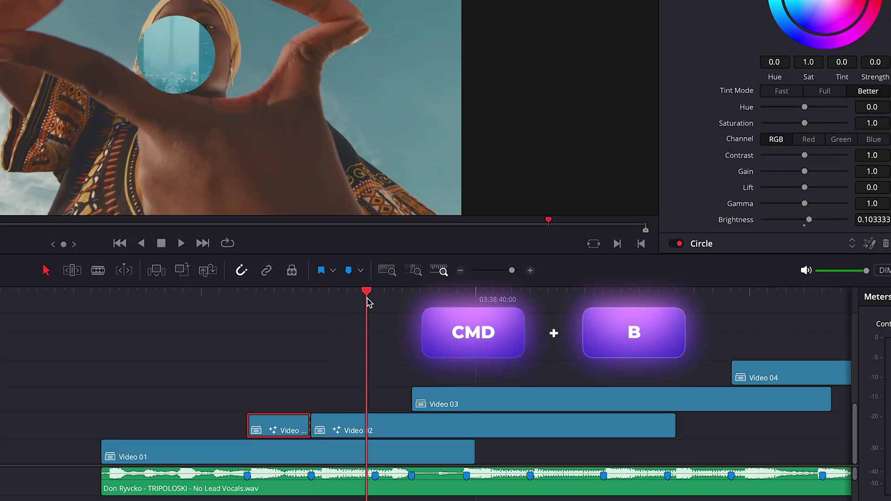
pyautogui.press('space')
pyautogui.press('super+b')
# Enlarge the Circle by setting Border Width to about -0.325 on the first Video 02 segment and about -0.025 on the second
pyautogui.moveTo(371, 297); pyautogui.dragTo(251, 311)
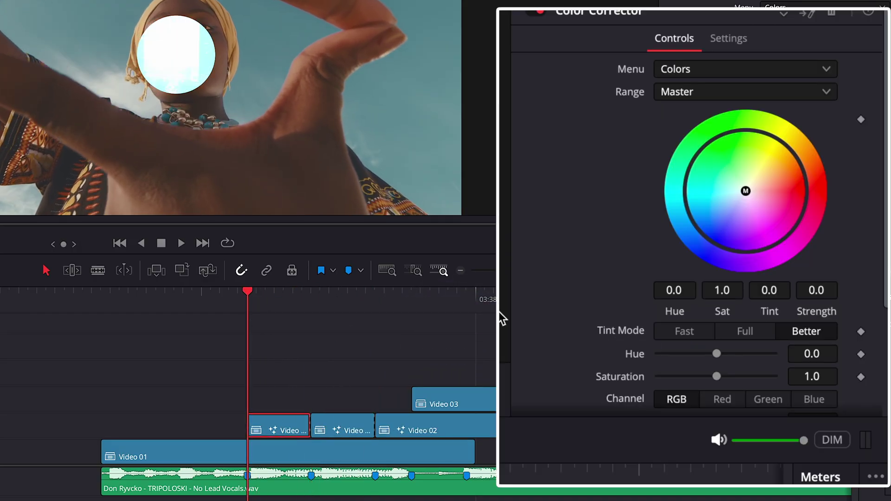
pyautogui.scroll(-6, 589, 381)
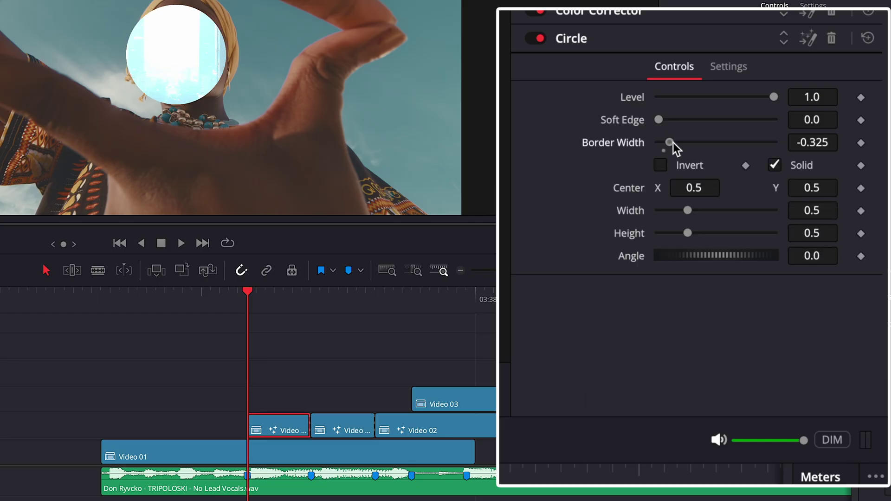
pyautogui.moveTo(253, 307); pyautogui.dragTo(320, 316)
pyautogui.click(338, 425)
pyautogui.scroll(-6, 559, 341)
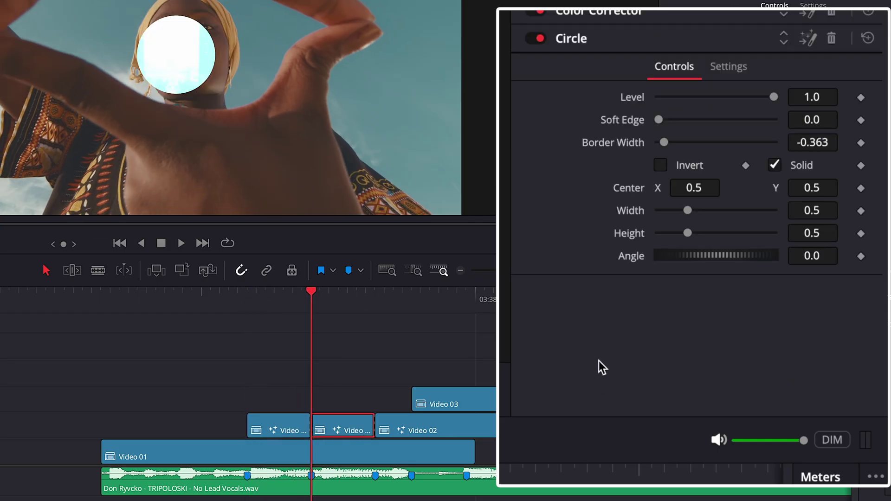
pyautogui.moveTo(712, 145); pyautogui.dragTo(716, 146)
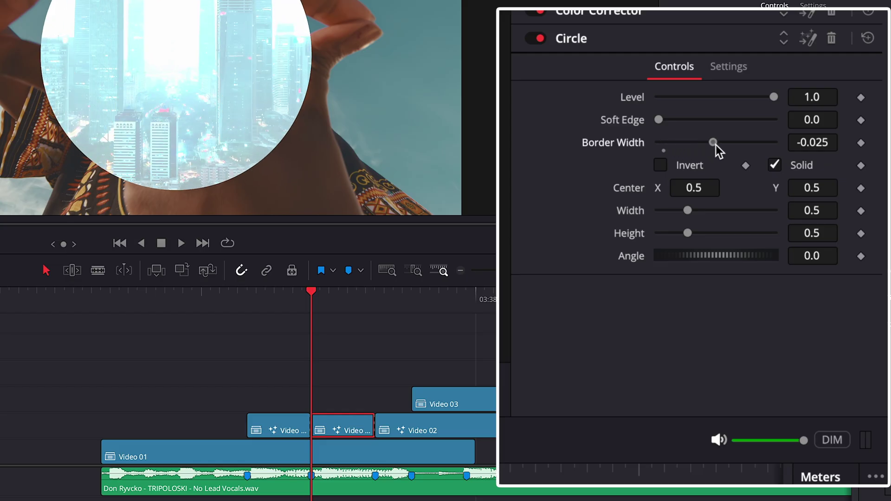
# Remove the Circle effect from the third Video 02 segment and play back the flashing circle sequence
pyautogui.moveTo(327, 300); pyautogui.dragTo(129, 300)
pyautogui.click(416, 432)
pyautogui.scroll(-5, 662, 374)
pyautogui.press('space')
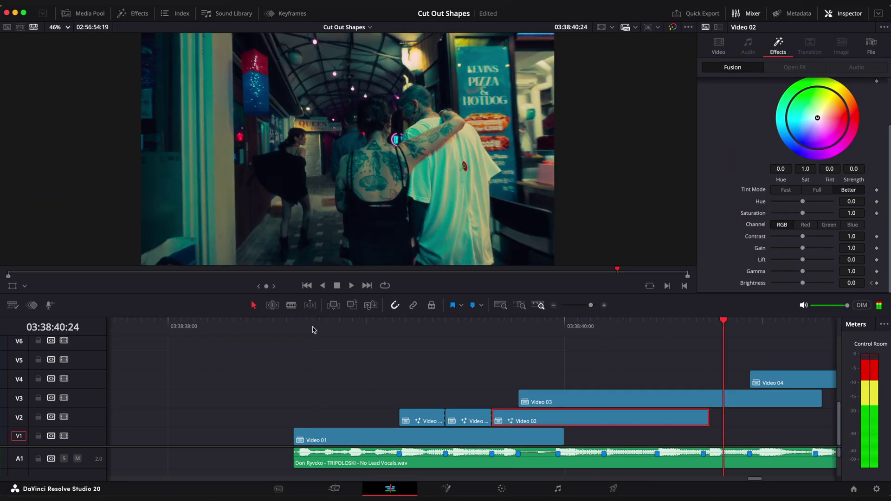
pyautogui.press('space')
pyautogui.click(314, 328)
pyautogui.press('space')
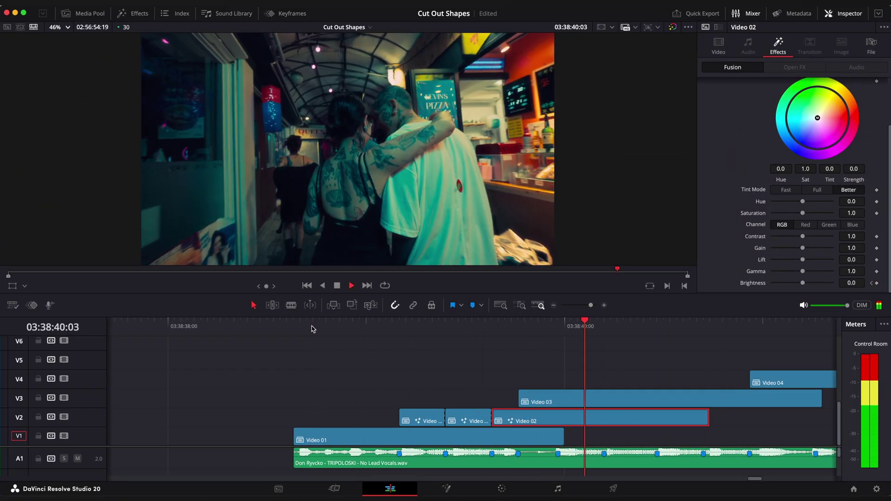
# Disable the clips after Video 03 and move them to higher tracks, keeping Video 03 enabled on V3 with free tracks above it
pyautogui.hscroll(5, 346, 353)
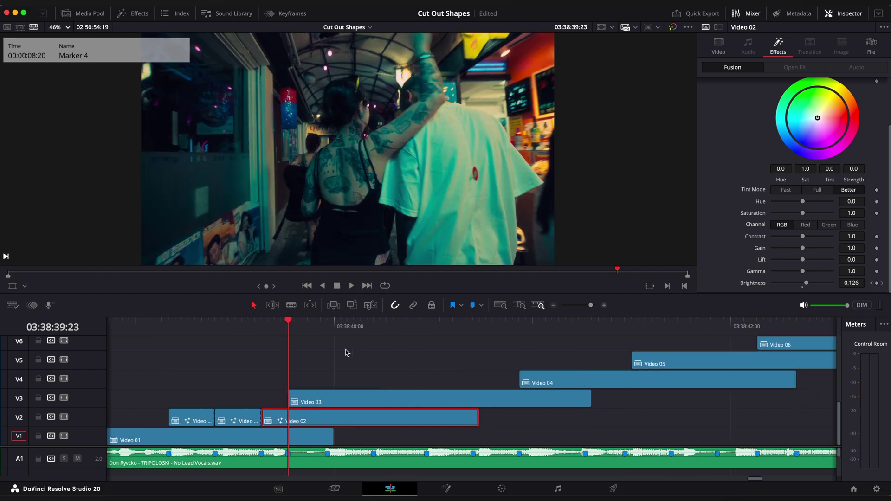
pyautogui.press('super+minus')
pyautogui.press('super+minus')
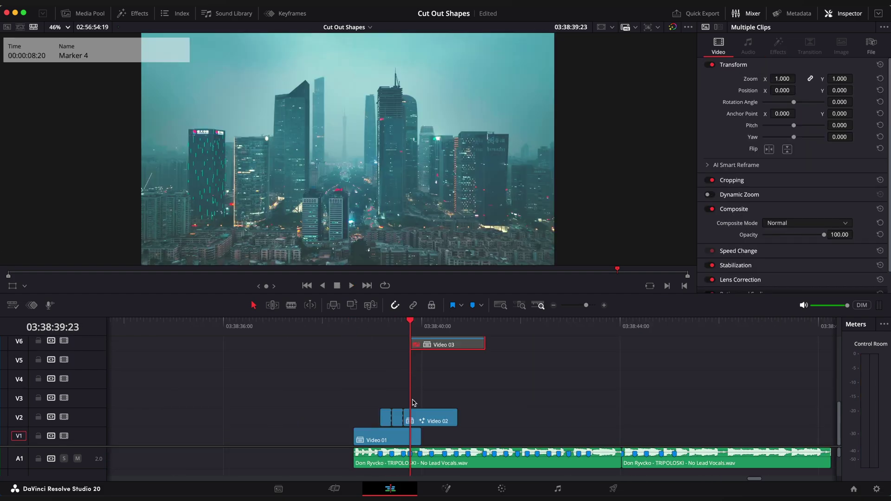
pyautogui.press('super+equal')
pyautogui.moveTo(445, 327); pyautogui.dragTo(472, 345)
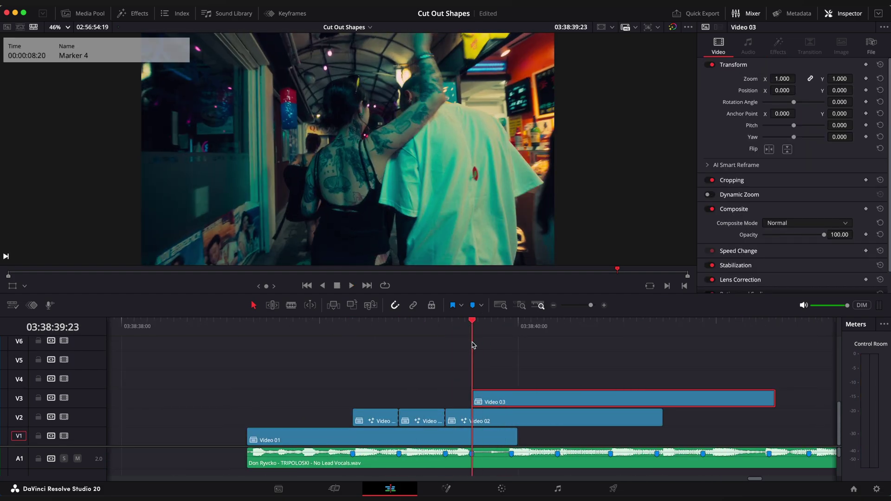
pyautogui.hscroll(3, 513, 360)
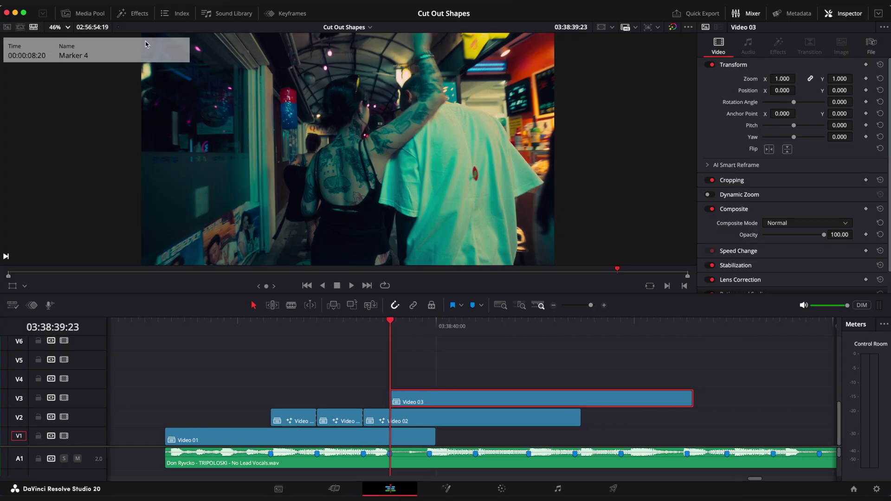
# Apply the Color Corrector and Cuts effects from Art 3 Studio - Shapes to Video 03
pyautogui.click(132, 15)
pyautogui.click(121, 77)
pyautogui.moveTo(120, 78); pyautogui.dragTo(367, 336)
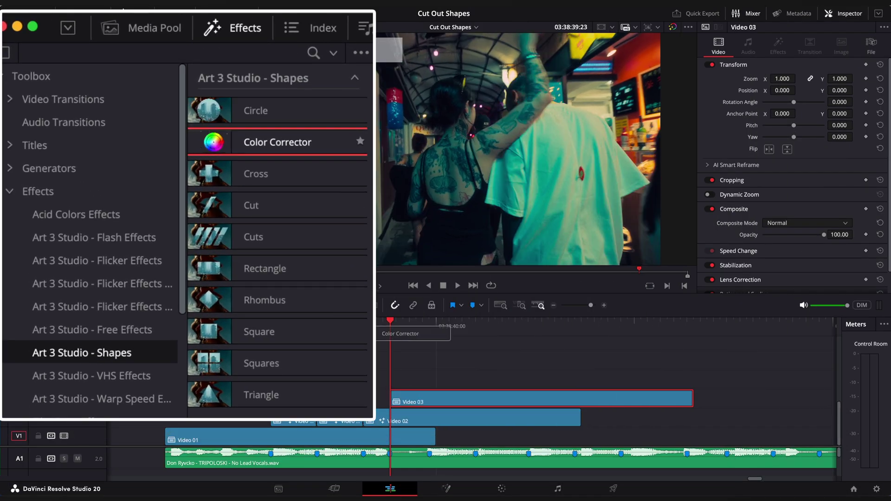
pyautogui.moveTo(415, 400); pyautogui.dragTo(414, 400)
pyautogui.moveTo(144, 126); pyautogui.dragTo(414, 398)
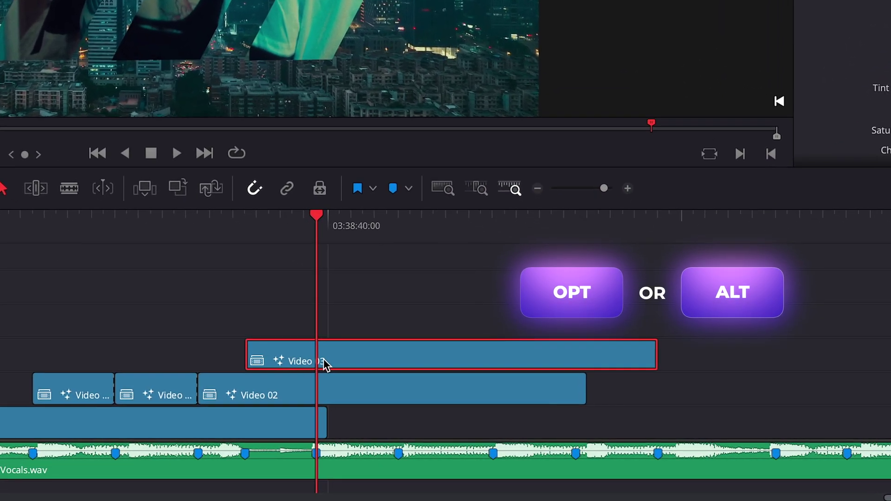
# Duplicate Video 03 onto V4, V5 and V6 and trim the start of each copy to the next beat marker in turn
pyautogui.moveTo(324, 365); pyautogui.dragTo(328, 267)
pyautogui.moveTo(255, 329); pyautogui.dragTo(321, 329)
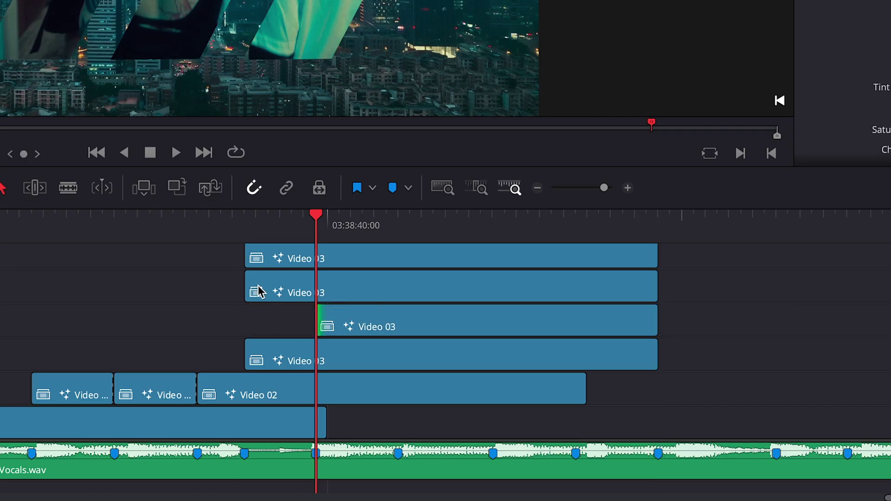
pyautogui.moveTo(358, 296); pyautogui.dragTo(415, 298)
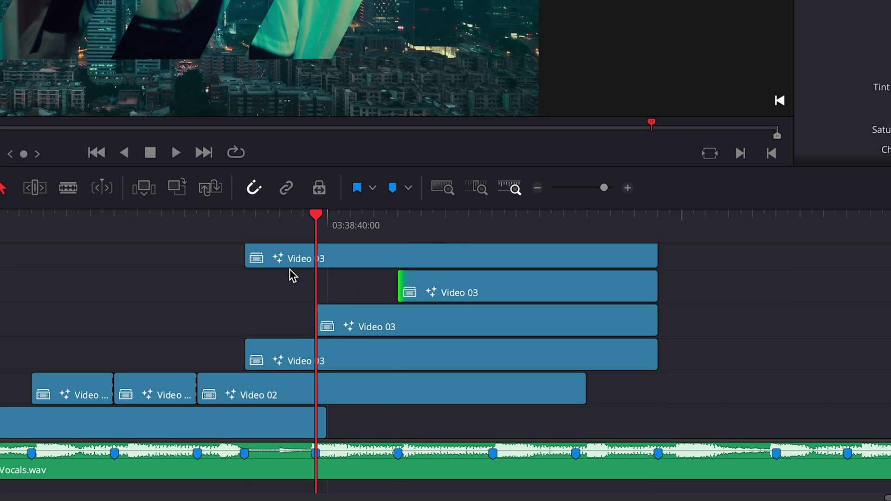
pyautogui.moveTo(246, 260); pyautogui.dragTo(503, 273)
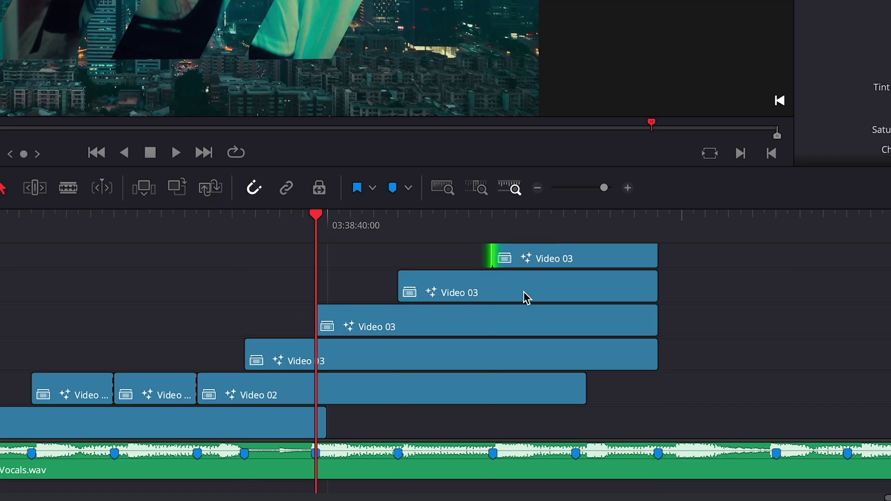
# Add a copy of Video 03 on V7, trim its start to the next beat marker and remove its Color Corrector and Cuts effects
pyautogui.scroll(3, 569, 323)
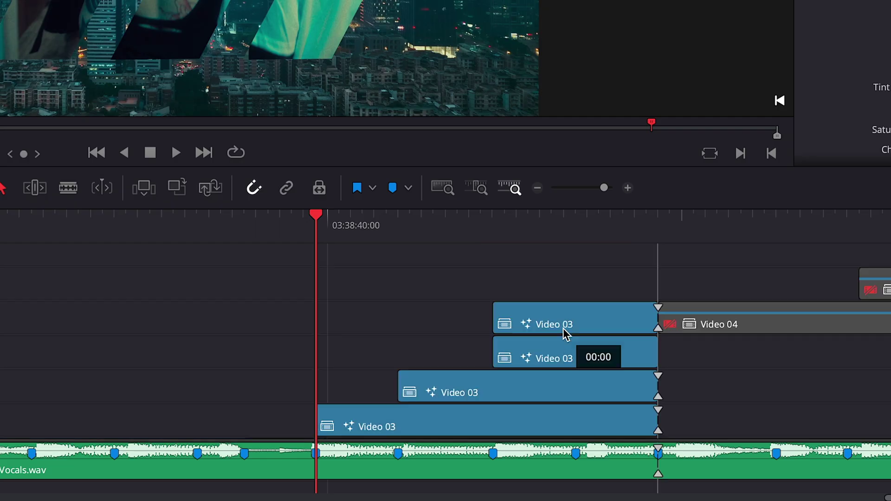
pyautogui.moveTo(497, 325); pyautogui.dragTo(585, 331)
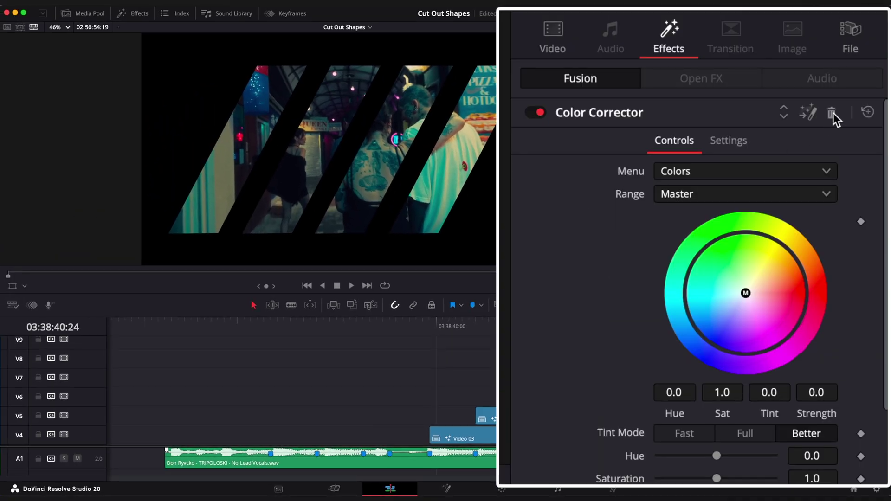
pyautogui.click(834, 113)
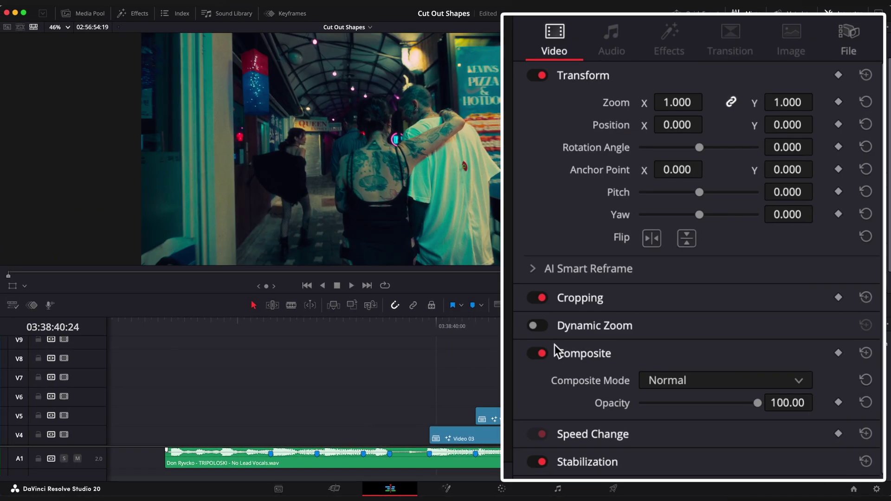
pyautogui.scroll(-3, 466, 393)
# In the Cuts effect of Video 03 on V3, set the Cut 02, Cut 03 and Cut 04 levels to 0.0
pyautogui.click(416, 398)
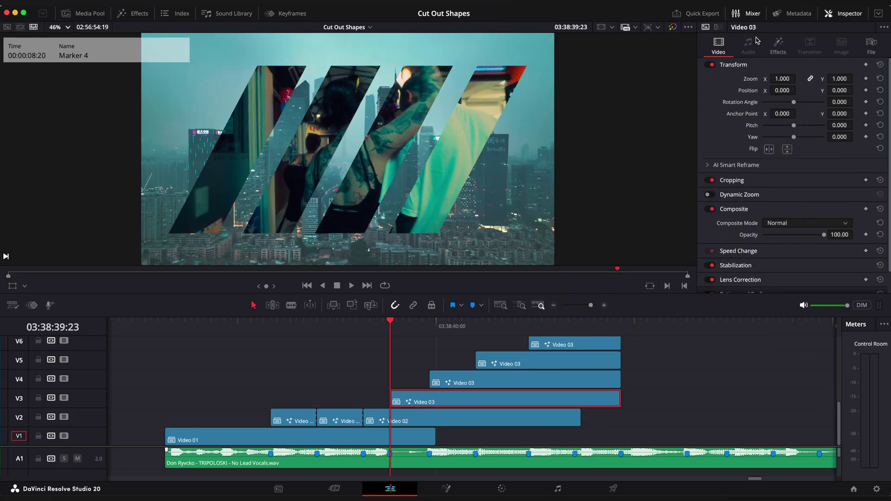
pyautogui.click(778, 46)
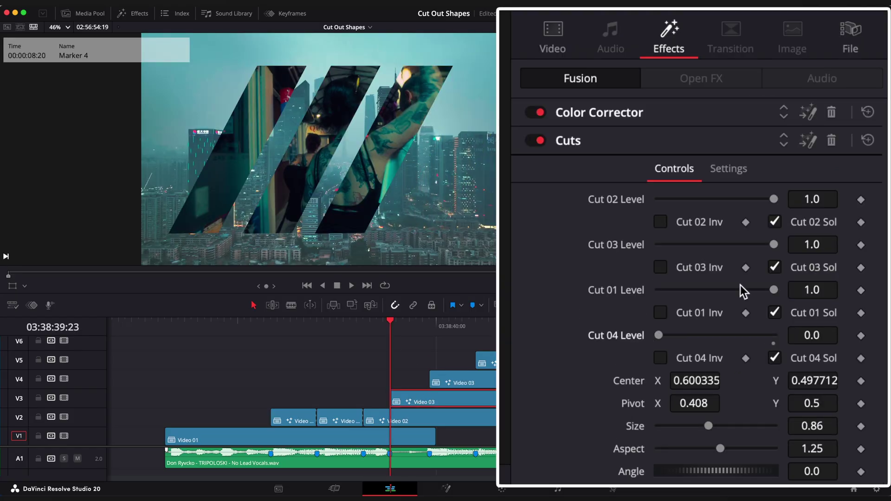
pyautogui.moveTo(376, 323); pyautogui.dragTo(403, 329)
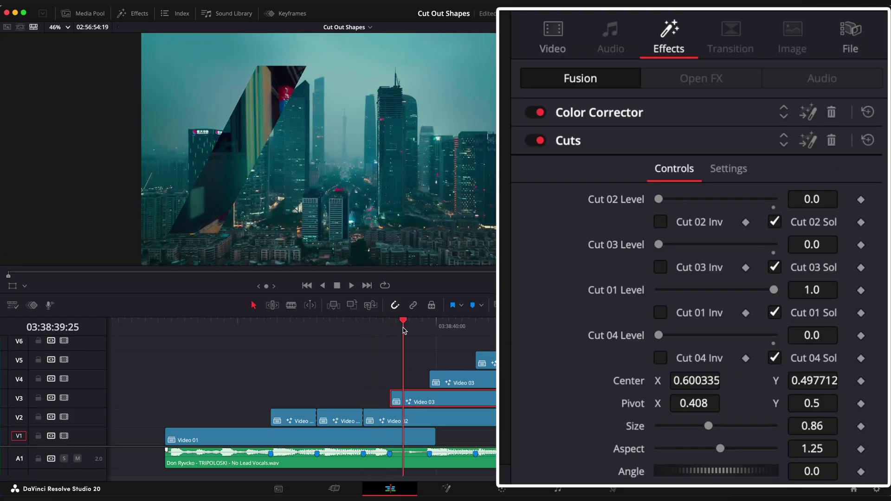
# Keep only Cut 02 on the V4 copy, Cut 03 on V5 and Cut 04 on V6, setting the other Cuts levels to 0.0
pyautogui.click(471, 381)
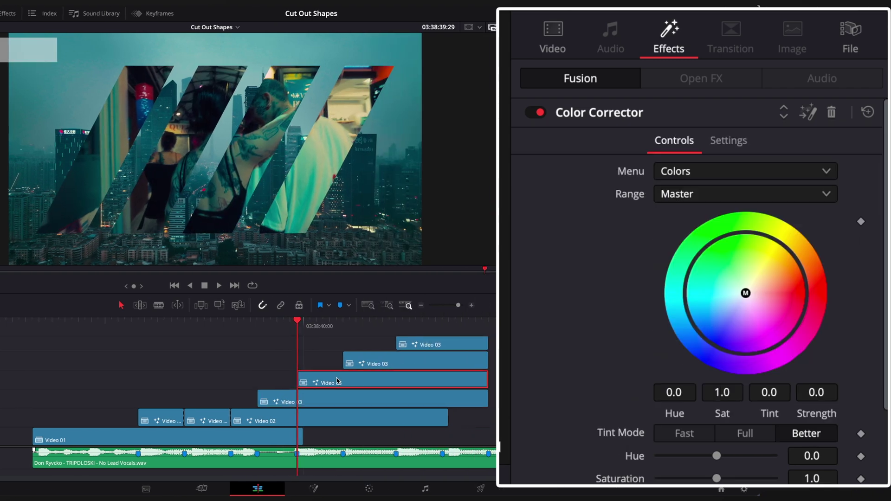
pyautogui.scroll(-3, 705, 207)
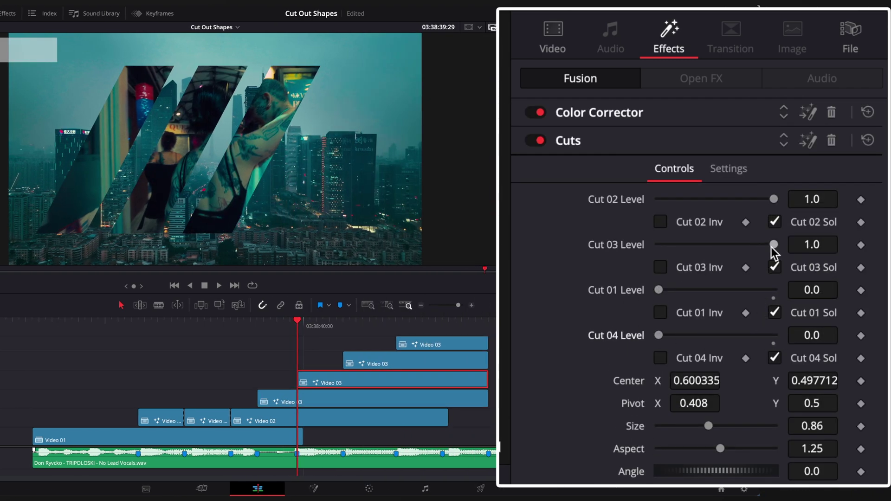
pyautogui.click(353, 361)
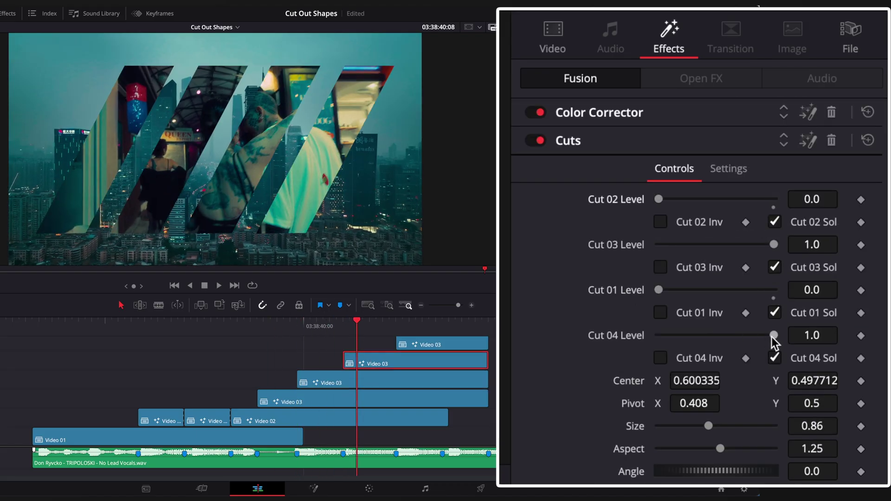
pyautogui.click(441, 344)
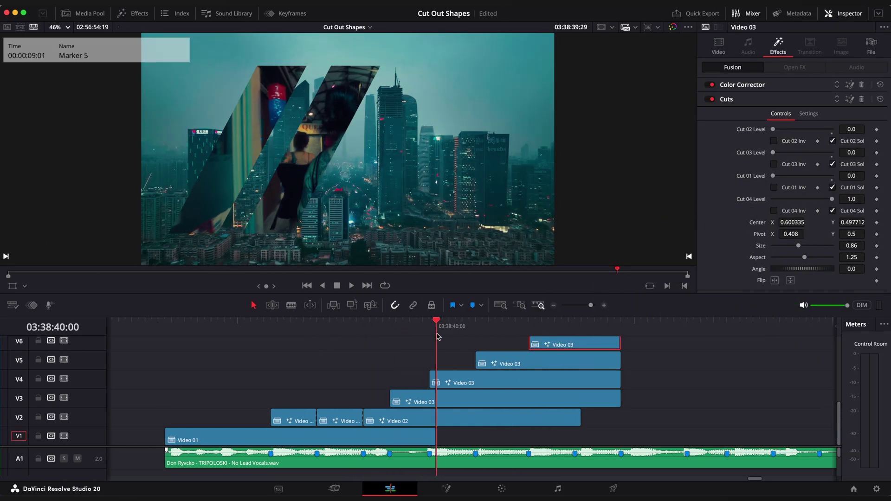
# Keyframe the Color Corrector Brightness of Video 03 on V3 from 0.65 at its start to 0 just before the V4 copy begins
pyautogui.moveTo(497, 337); pyautogui.dragTo(392, 345)
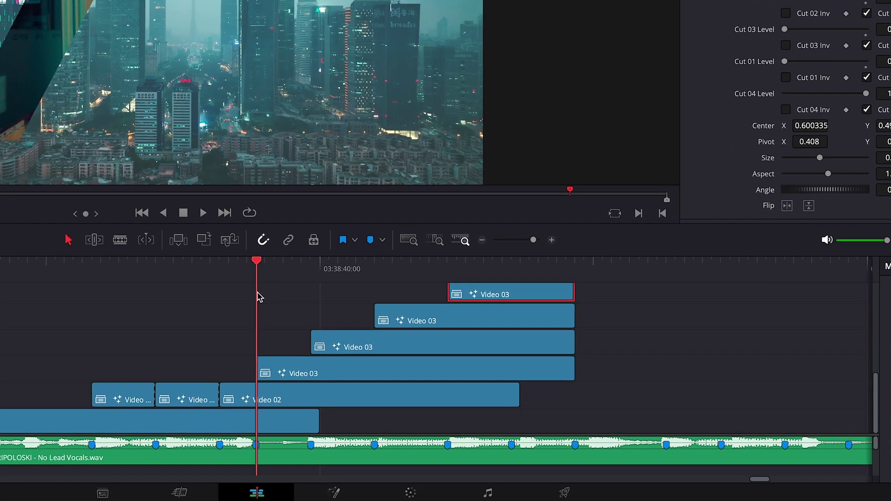
pyautogui.click(288, 371)
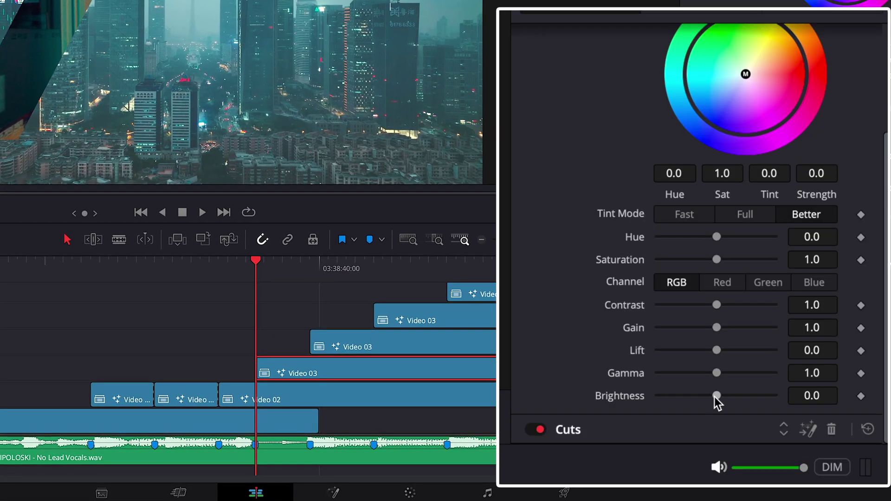
pyautogui.moveTo(715, 395); pyautogui.dragTo(752, 395)
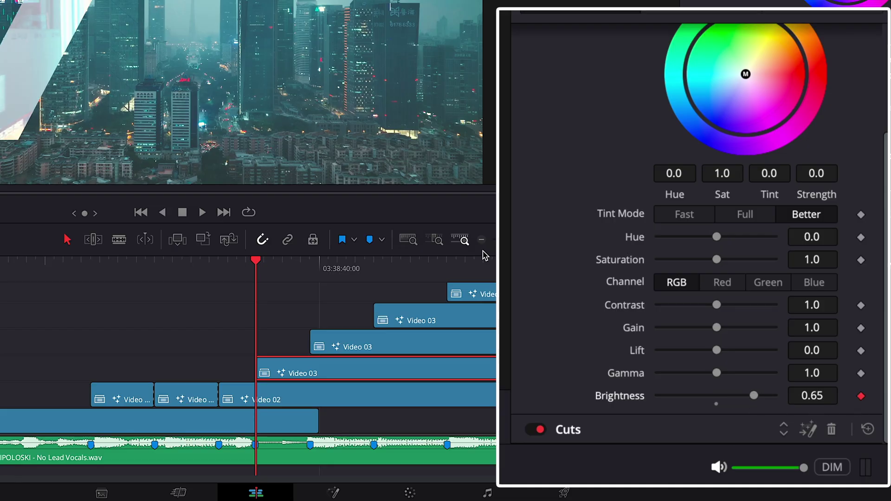
pyautogui.click(303, 265)
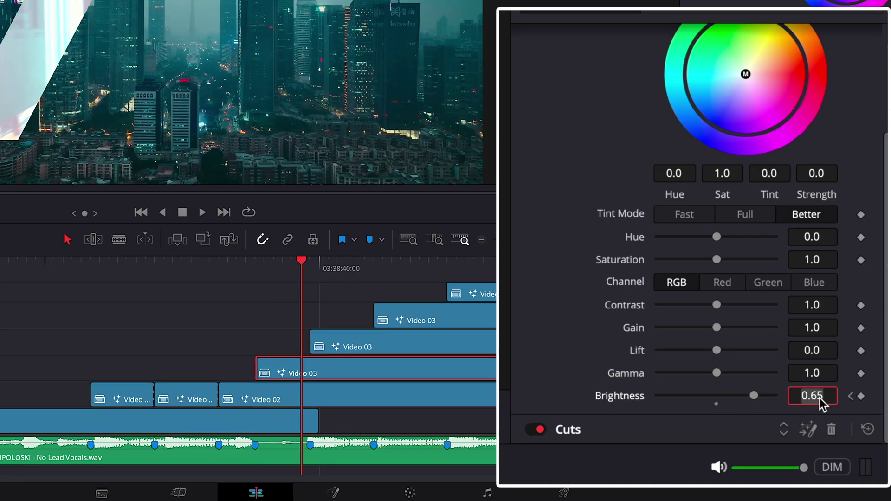
pyautogui.write('0')
pyautogui.press('Tab')
# Keyframe the Color Corrector Brightness of the V4 copy from 0.52 at its start to 0 just before the V5 copy begins
pyautogui.moveTo(273, 266); pyautogui.dragTo(318, 301)
pyautogui.click(341, 342)
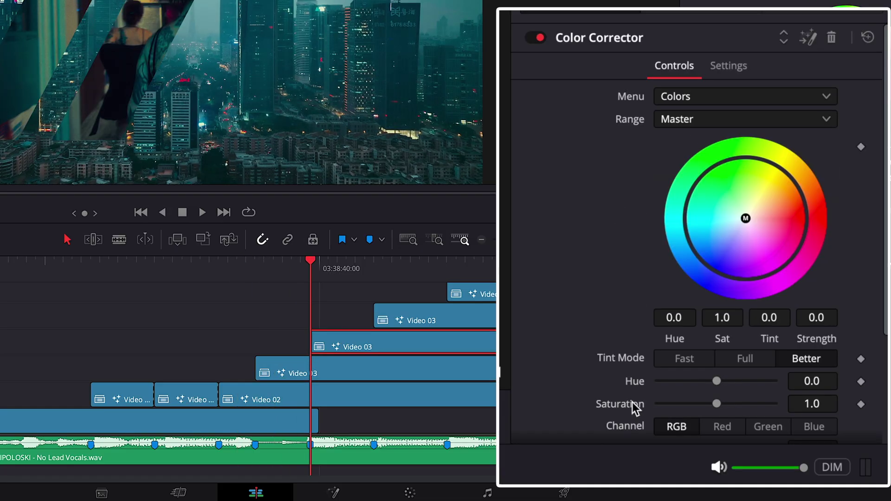
pyautogui.scroll(-3, 635, 408)
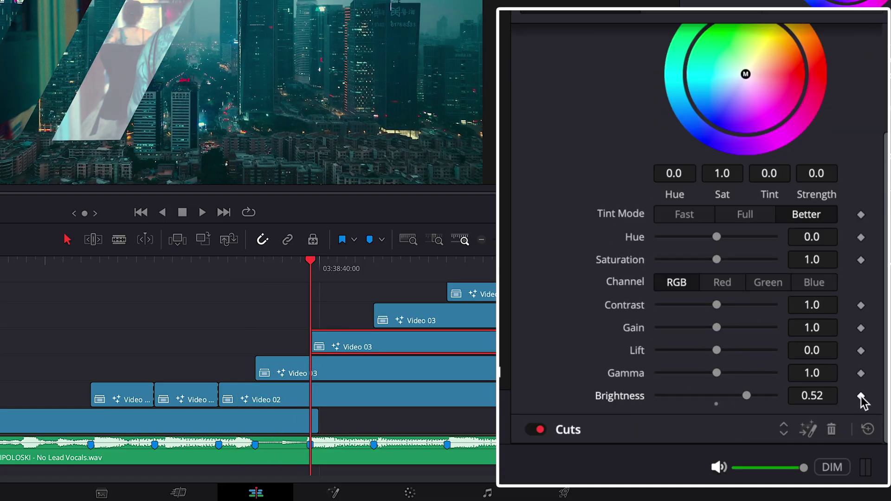
pyautogui.click(365, 272)
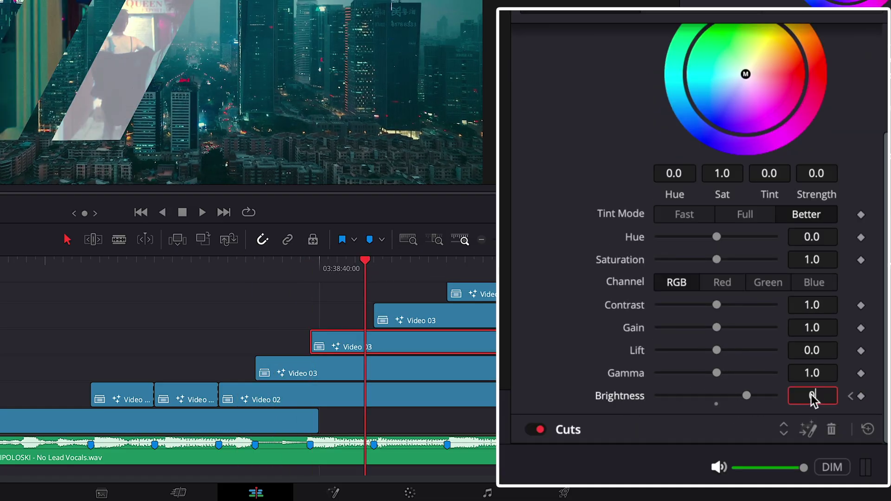
pyautogui.press('Return')
# Keyframe the Color Corrector Brightness of the V5 copy from 0.54 at its start to 0 just before the V6 copy begins
pyautogui.moveTo(367, 269)
pyautogui.mouseDown()
pyautogui.moveTo(264, 267)
pyautogui.moveTo(328, 281)
pyautogui.moveTo(374, 278)
pyautogui.mouseUp()
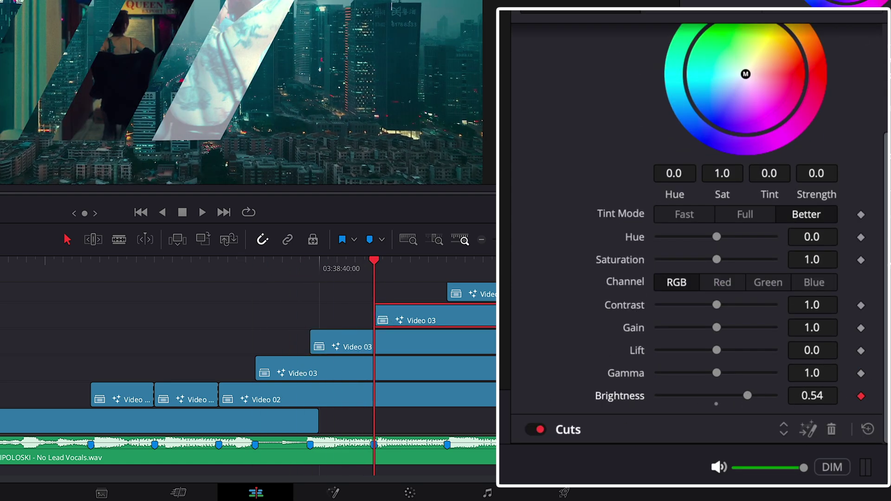
pyautogui.click(431, 262)
pyautogui.click(819, 399)
pyautogui.write('0')
pyautogui.press('Return')
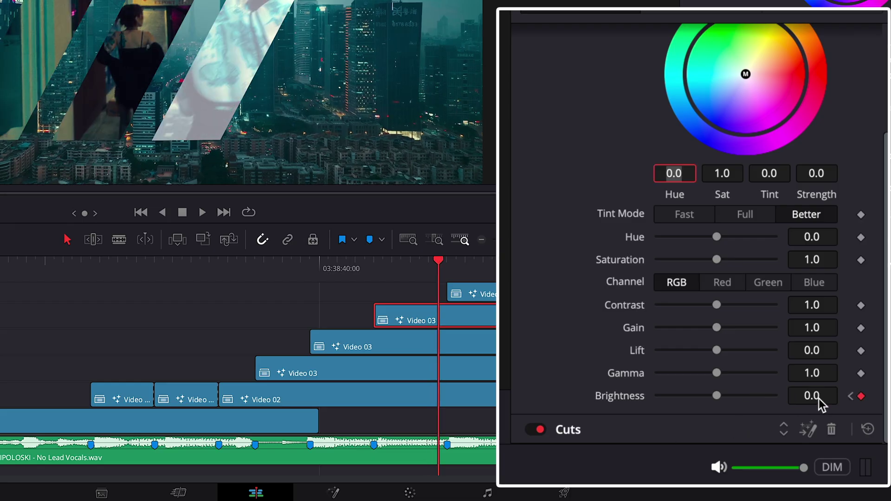
# Keyframe the Color Corrector Brightness of the V6 copy from 0.6 at its start to 0 just before the V7 copy begins
pyautogui.moveTo(439, 260)
pyautogui.mouseDown()
pyautogui.moveTo(348, 261)
pyautogui.moveTo(447, 261)
pyautogui.mouseUp()
pyautogui.click(479, 291)
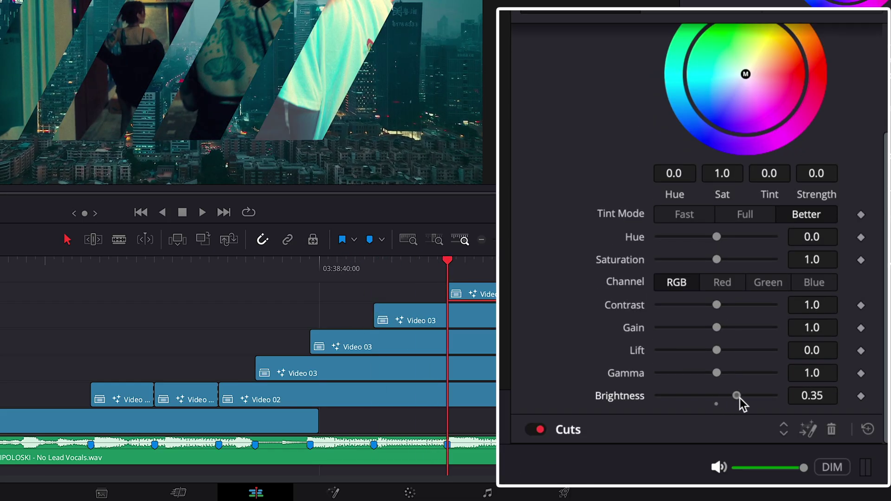
pyautogui.moveTo(740, 398); pyautogui.dragTo(754, 399)
pyautogui.click(859, 398)
pyautogui.click(498, 263)
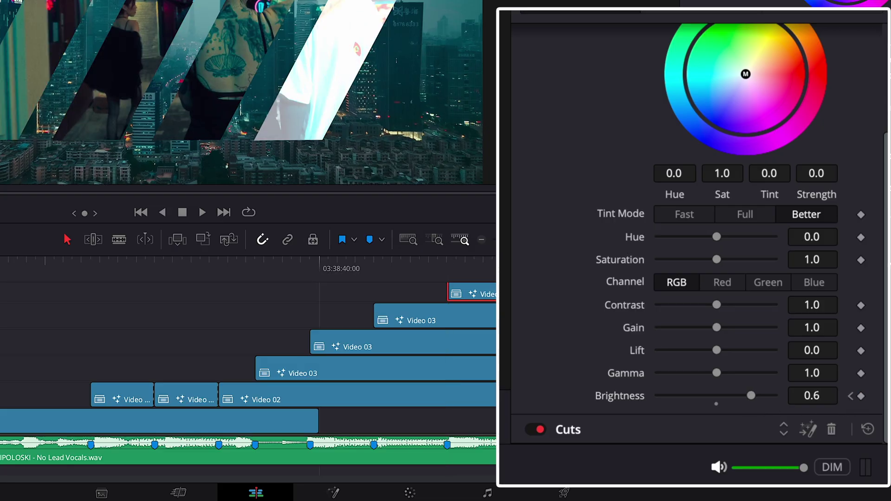
pyautogui.scroll(3, 249, 358)
pyautogui.click(812, 396)
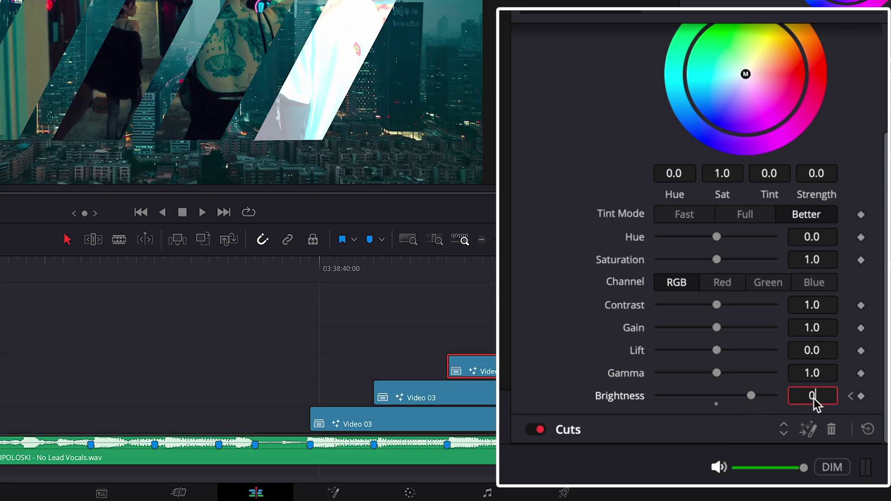
pyautogui.write('0')
pyautogui.press('Tab')
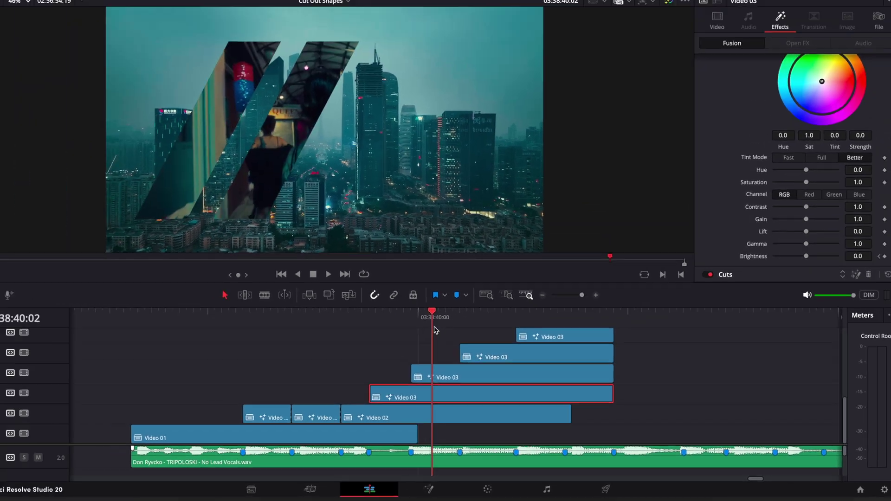
# Play back the flashing Cuts sequence from shortly before Video 03 on V3
pyautogui.click(357, 323)
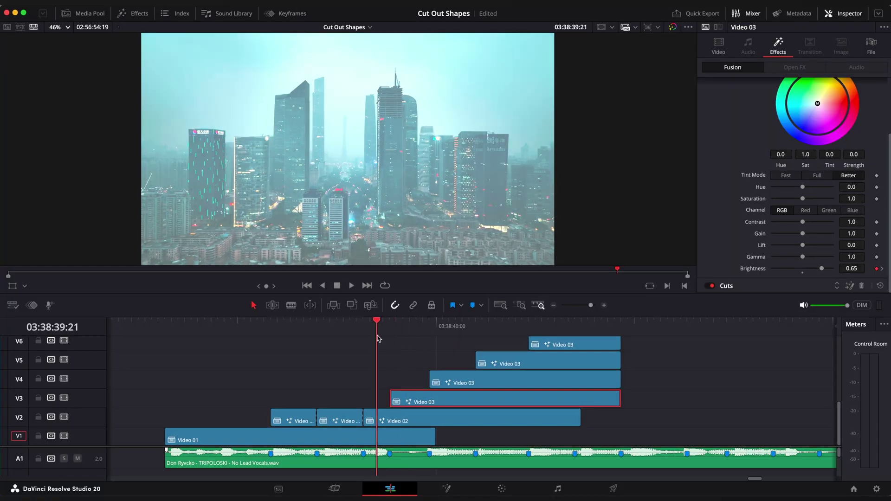
pyautogui.press('space')
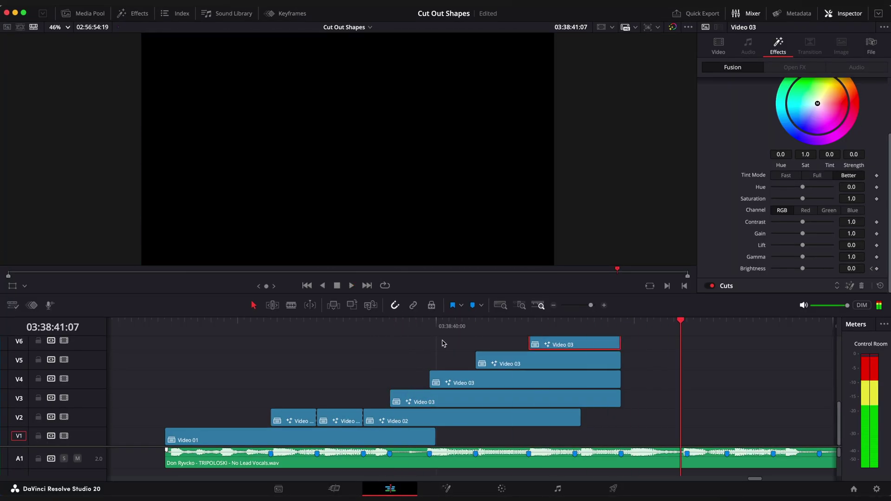
pyautogui.scroll(2, 586, 367)
# Move all the disabled clips from Video 04 onward up one track, so that Video 04 sits on V8
pyautogui.click(582, 325)
pyautogui.press('Left')
pyautogui.hscroll(3, 603, 348)
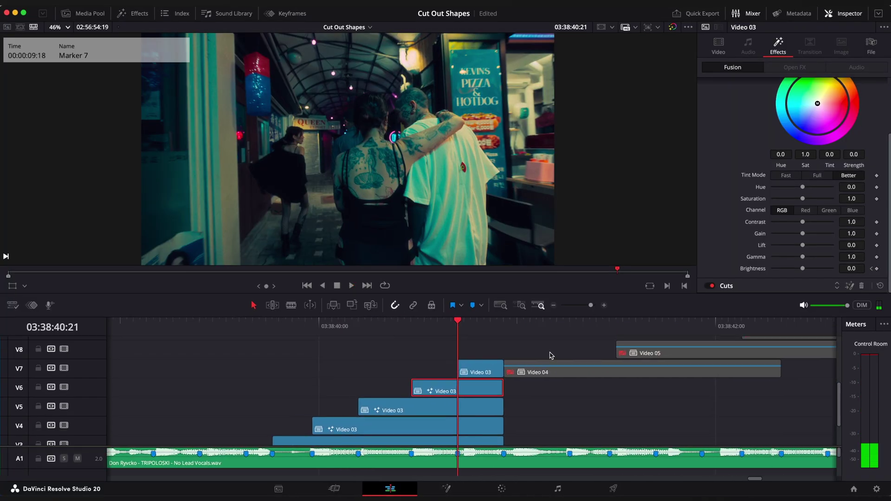
pyautogui.moveTo(644, 404); pyautogui.dragTo(838, 325)
pyautogui.scroll(-6, 697, 372)
pyautogui.scroll(3, 449, 379)
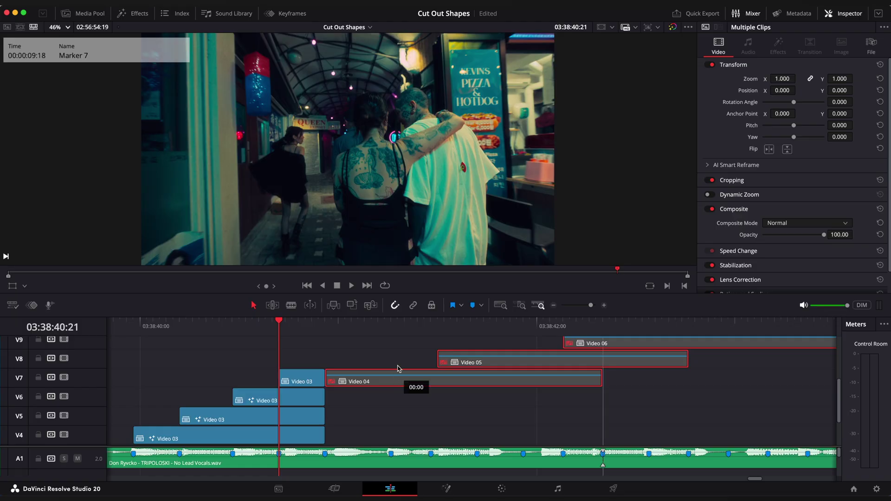
pyautogui.moveTo(397, 369); pyautogui.dragTo(398, 357)
pyautogui.scroll(1, 372, 378)
# Extend the end of Video 03 on V7 beneath Video 04 as far as its available footage allows
pyautogui.hscroll(-4, 460, 377)
pyautogui.click(536, 375)
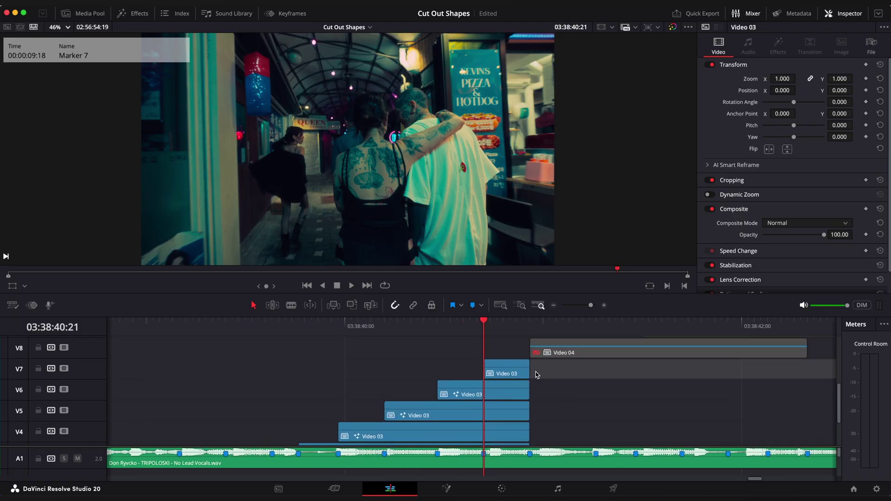
pyautogui.moveTo(528, 371); pyautogui.dragTo(602, 371)
# Open the V7 Video 03 clip in its own timeline, lengthen the source footage at its end and return to the Cut Out Shapes timeline
pyautogui.rightClick(509, 374)
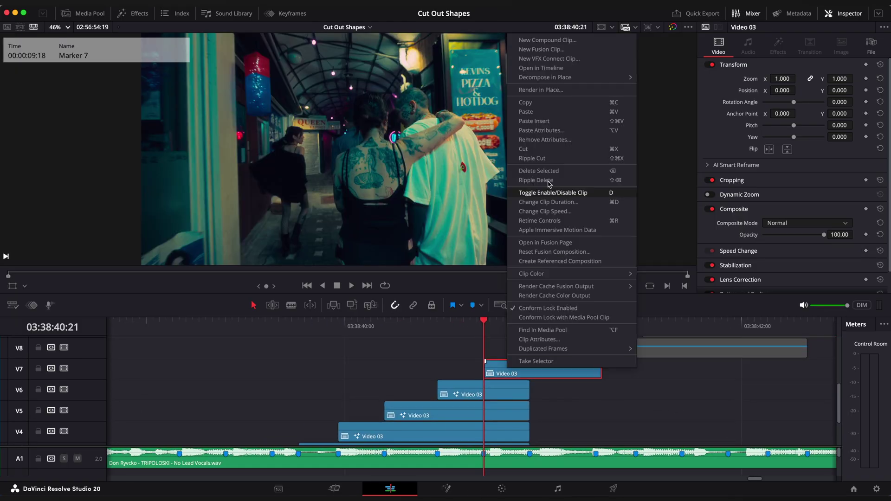
pyautogui.click(540, 68)
pyautogui.moveTo(410, 397); pyautogui.dragTo(690, 391)
pyautogui.click(360, 27)
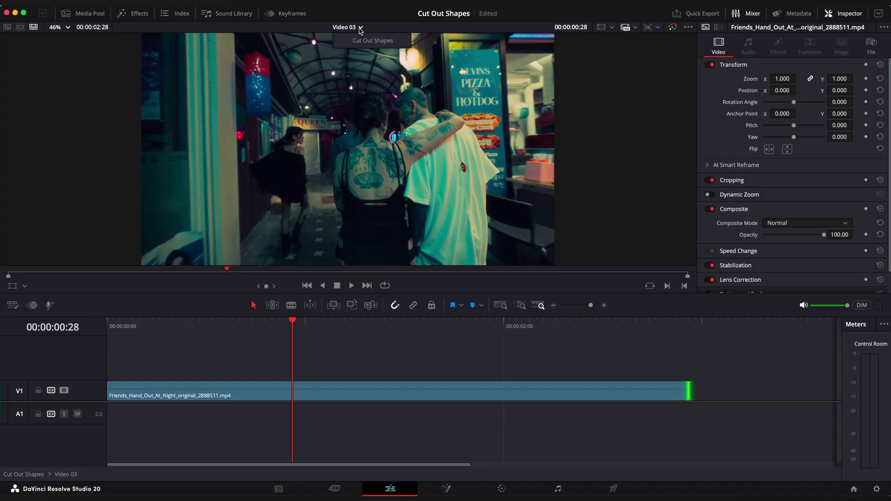
pyautogui.click(372, 41)
# Extend the end of Video 03 on V7 by 14 frames and place the playhead at the clip's start
pyautogui.moveTo(589, 374); pyautogui.dragTo(682, 369)
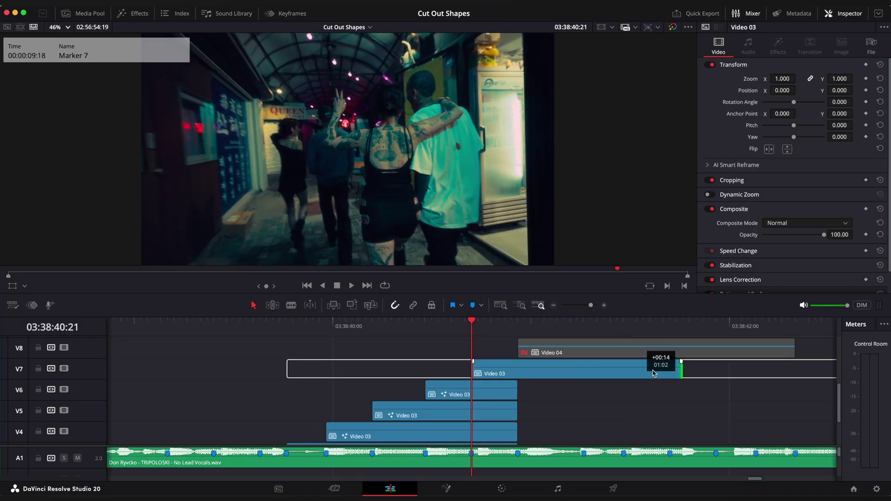
pyautogui.click(447, 334)
pyautogui.moveTo(447, 334); pyautogui.dragTo(473, 338)
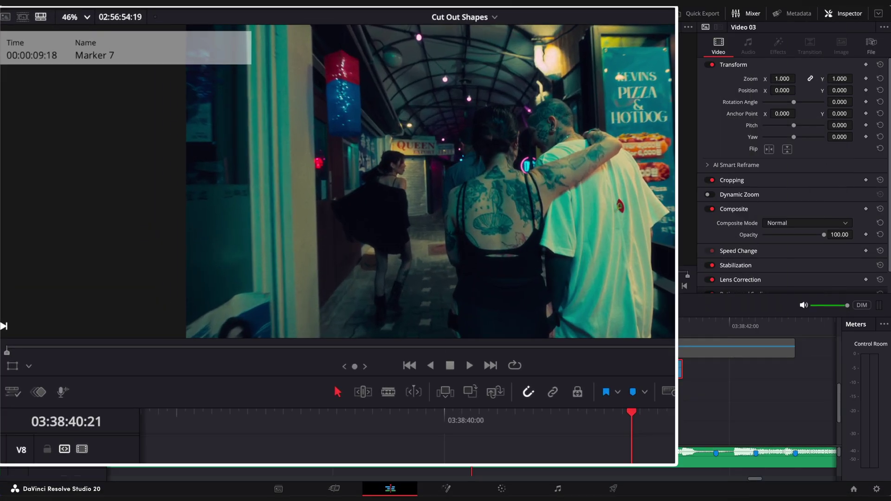
# Add Color Corrector to the V7 Video 03 clip and keyframe Brightness from 0.46 at its start to 0 where Video 04 begins
pyautogui.click(133, 13)
pyautogui.moveTo(211, 95); pyautogui.dragTo(493, 369)
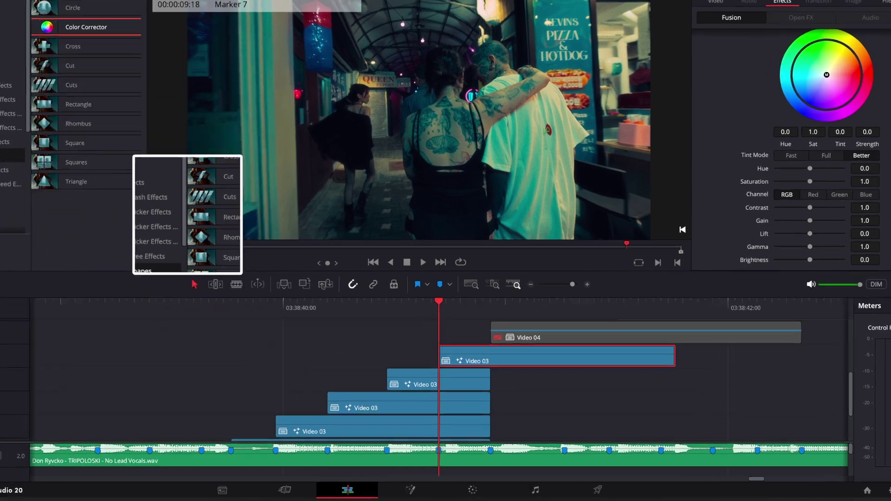
pyautogui.moveTo(803, 283); pyautogui.dragTo(816, 283)
pyautogui.moveTo(741, 424); pyautogui.dragTo(744, 424)
pyautogui.click(861, 424)
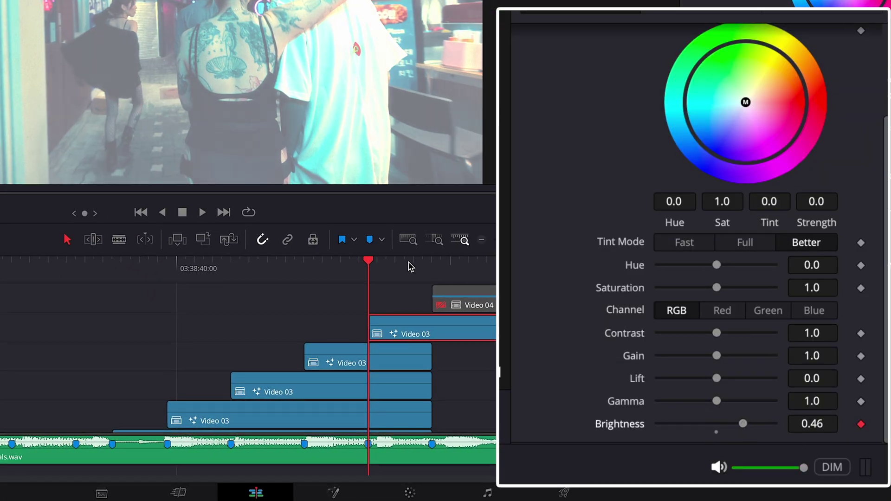
pyautogui.moveTo(412, 266); pyautogui.dragTo(435, 273)
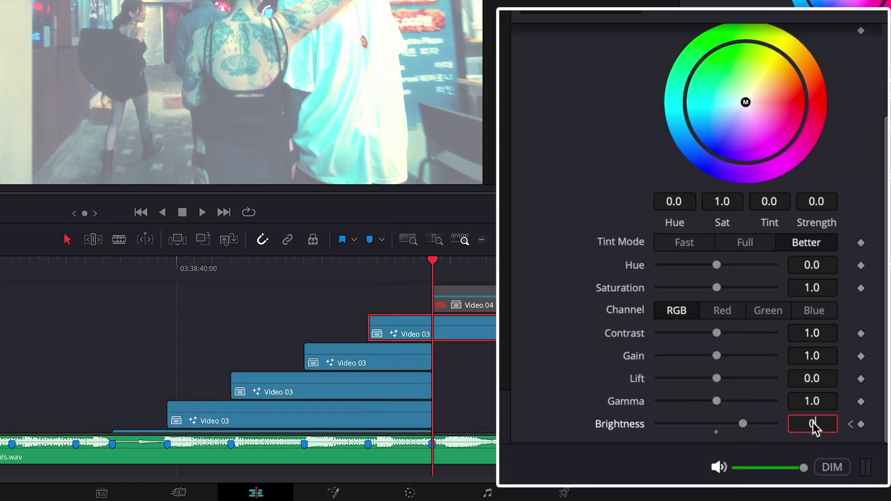
pyautogui.press('Tab')
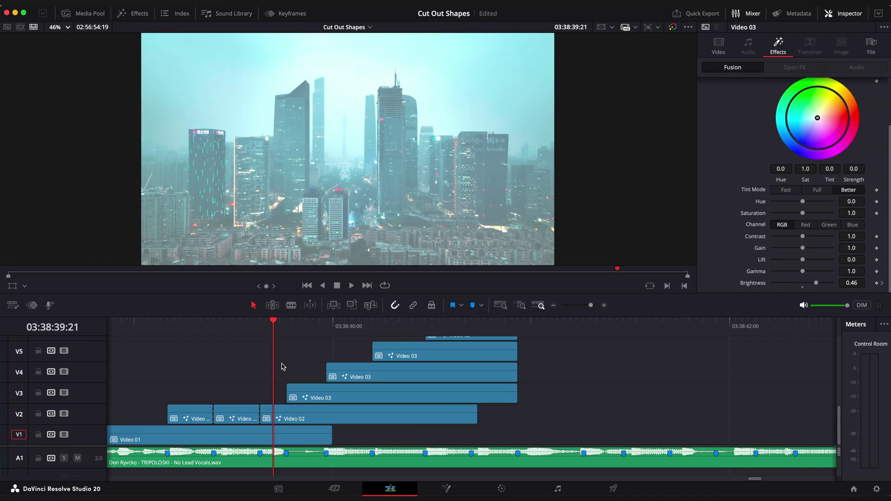
# Play the sequence from its beginning through the Video 03 clips to check the flashes against the music
pyautogui.hscroll(-3, 350, 350)
pyautogui.click(177, 322)
pyautogui.press('space')
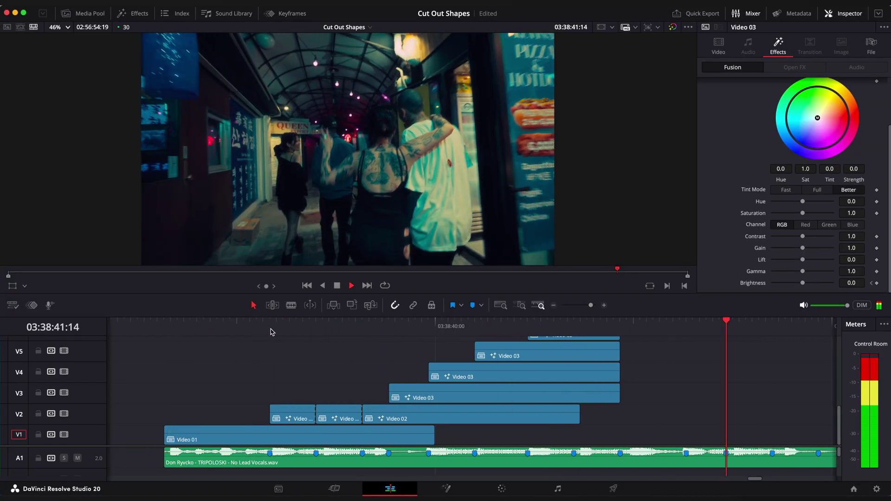
pyautogui.press('space')
# Enable Video 04 on V8 and stack copies of it on V9 and V10, each starting on a following beat marker
pyautogui.hscroll(5, 538, 424)
pyautogui.scroll(4, 537, 424)
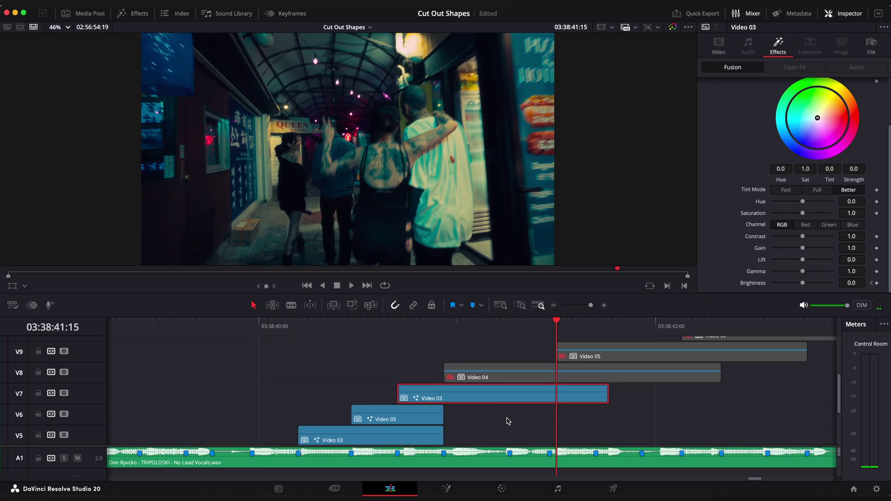
pyautogui.click(488, 374)
pyautogui.press('d')
pyautogui.moveTo(459, 333); pyautogui.dragTo(407, 335)
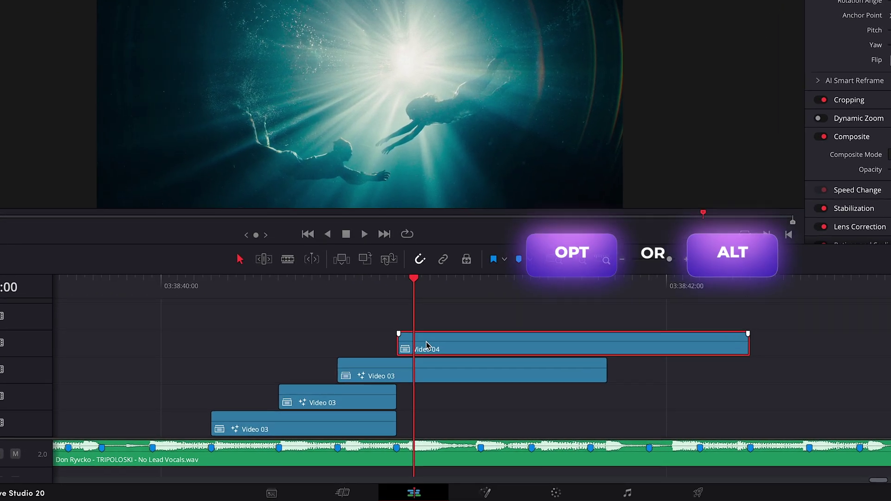
pyautogui.keyDown('alt'); pyautogui.moveTo(403, 373); pyautogui.dragTo(474, 352); pyautogui.keyUp('alt')
pyautogui.scroll(2, 394, 378)
pyautogui.moveTo(399, 324); pyautogui.dragTo(537, 336)
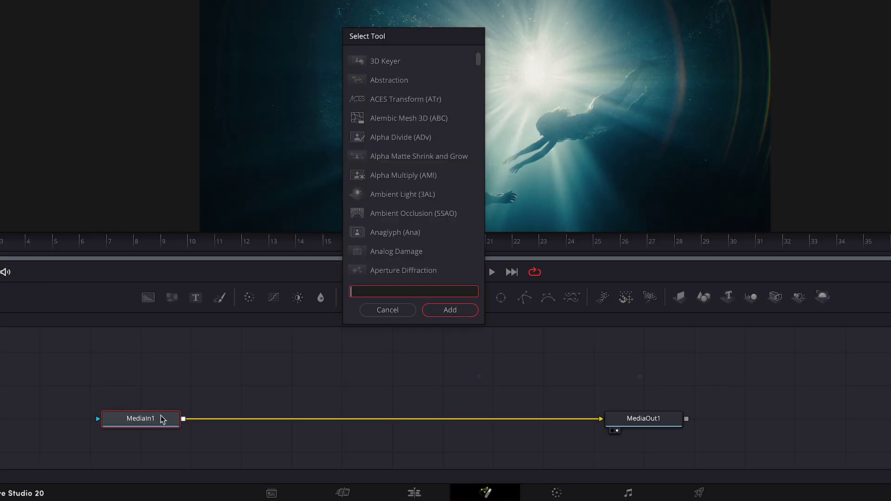
# Add a Magic Mask after MediaIn1 in the V8 Video 04 composition, mask the lower-left swimmer and track it to about frame 14
pyautogui.write('mag')
pyautogui.press('Return')
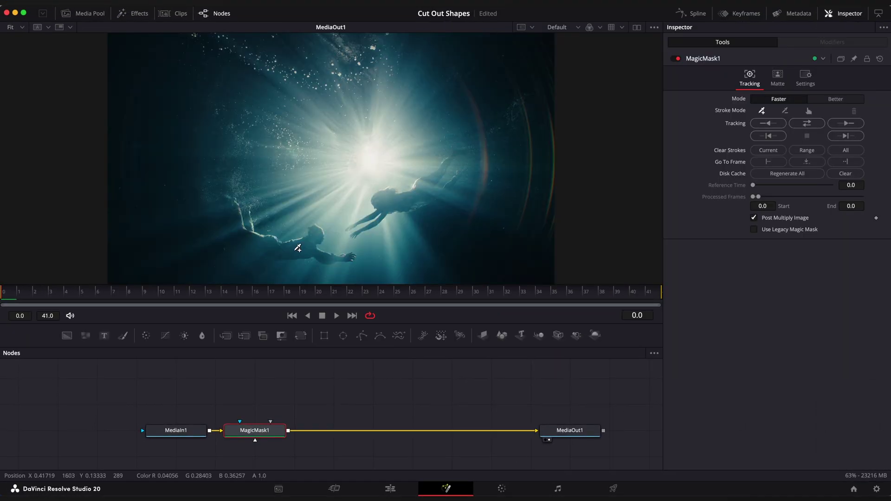
pyautogui.click(294, 251)
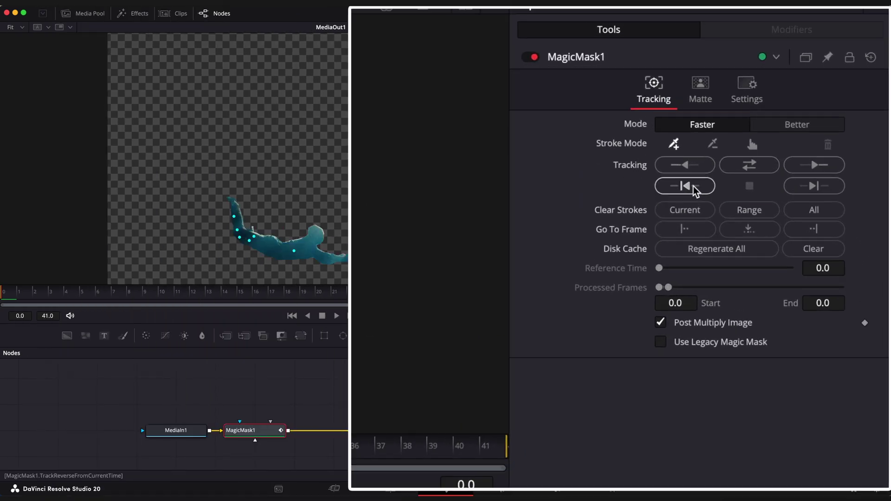
pyautogui.click(842, 124)
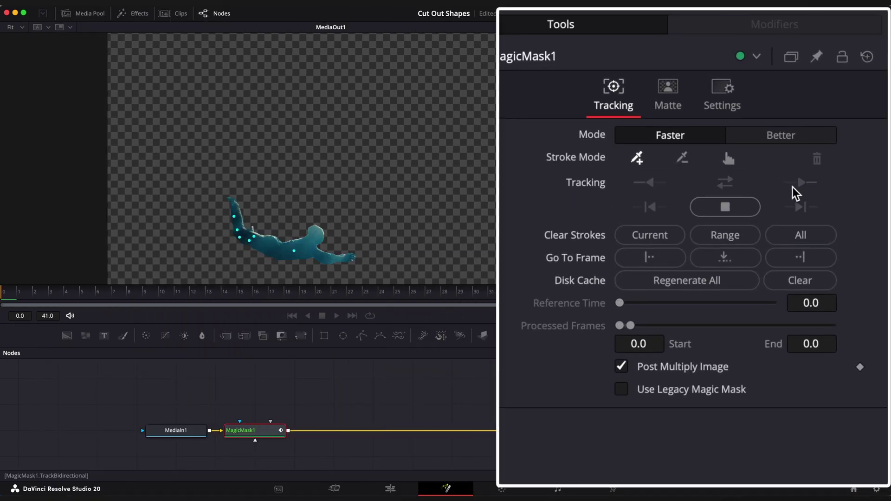
pyautogui.click(743, 207)
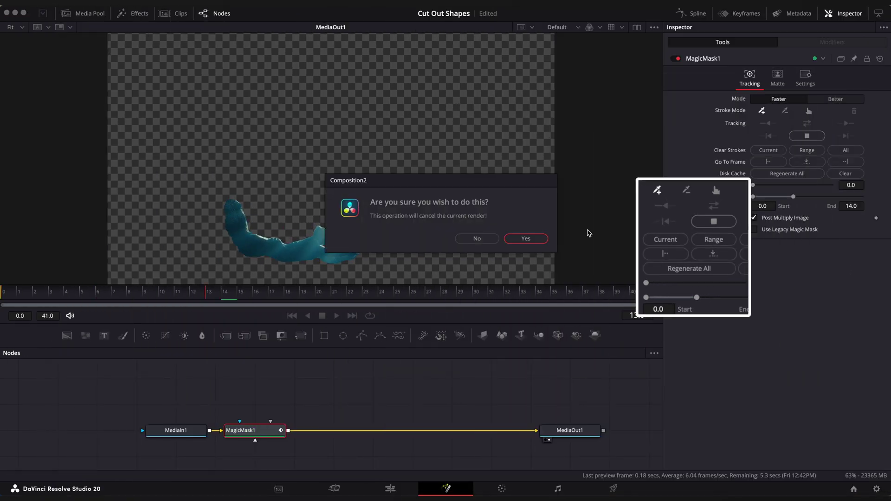
pyautogui.click(526, 237)
# Insert a Color Corrector node between MediaIn1 and MagicMask1 in the V8 clip's composition
pyautogui.click(217, 416)
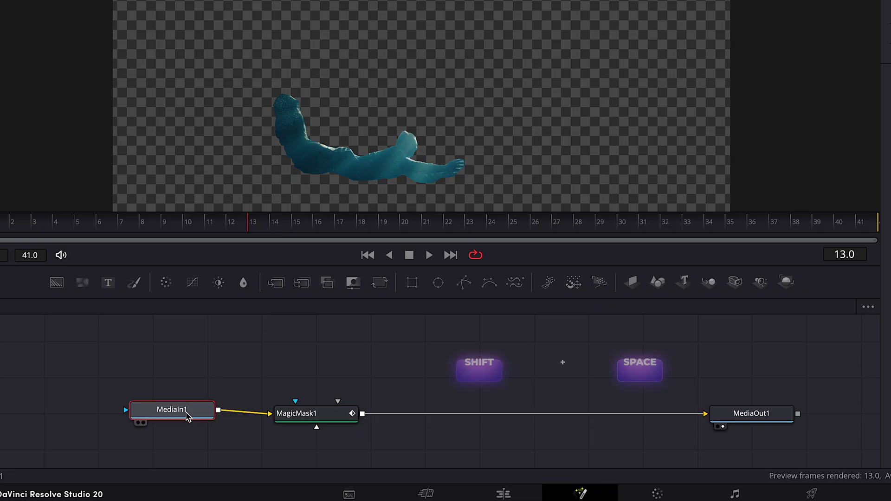
pyautogui.hotkey('shift', 'space')
pyautogui.write('col')
pyautogui.press('Return')
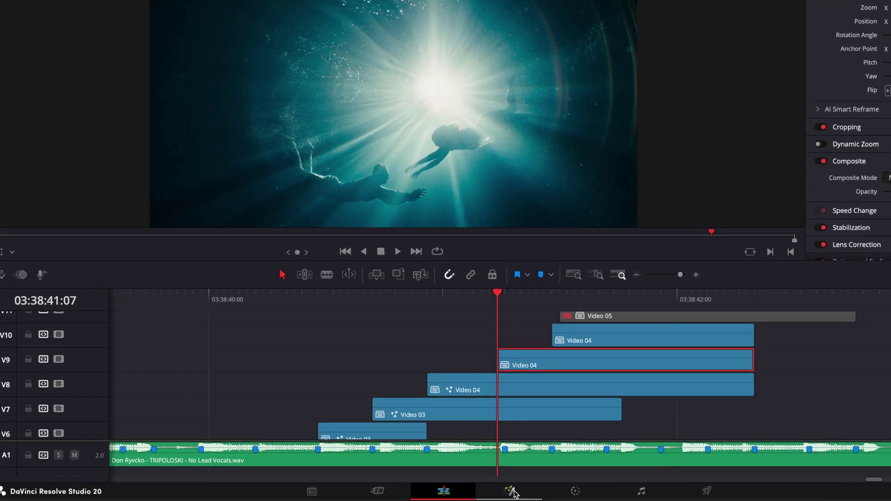
# Open the V9 Video 04 clip in Fusion, add a Magic Mask on the right-hand swimmer and track it to about frame 14
pyautogui.click(447, 490)
pyautogui.click(227, 412)
pyautogui.hotkey('shift', 'space')
pyautogui.write('magic')
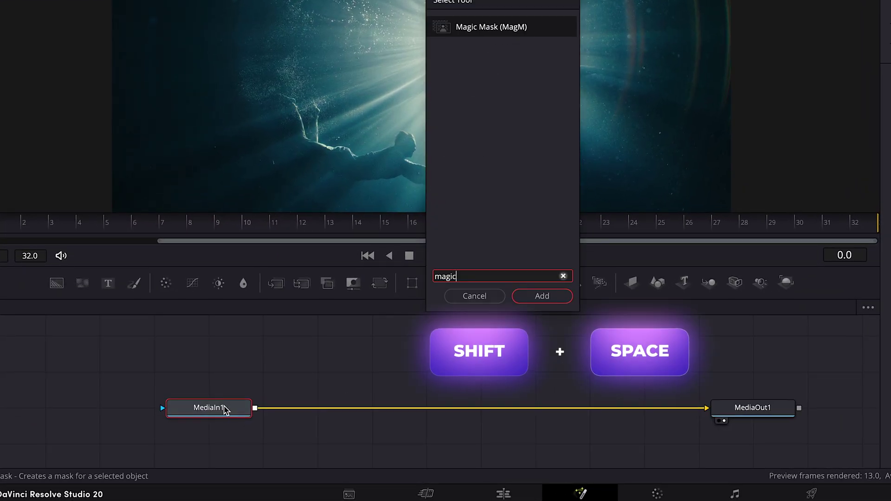
pyautogui.press('Return')
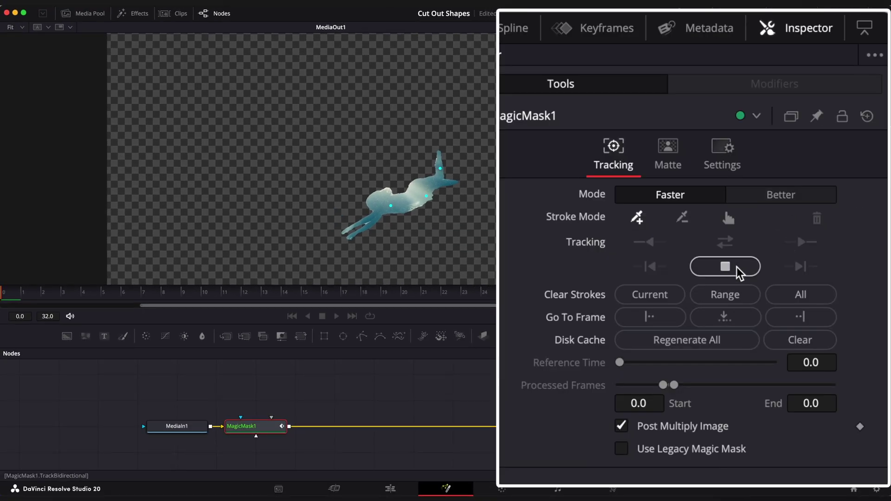
pyautogui.click(736, 267)
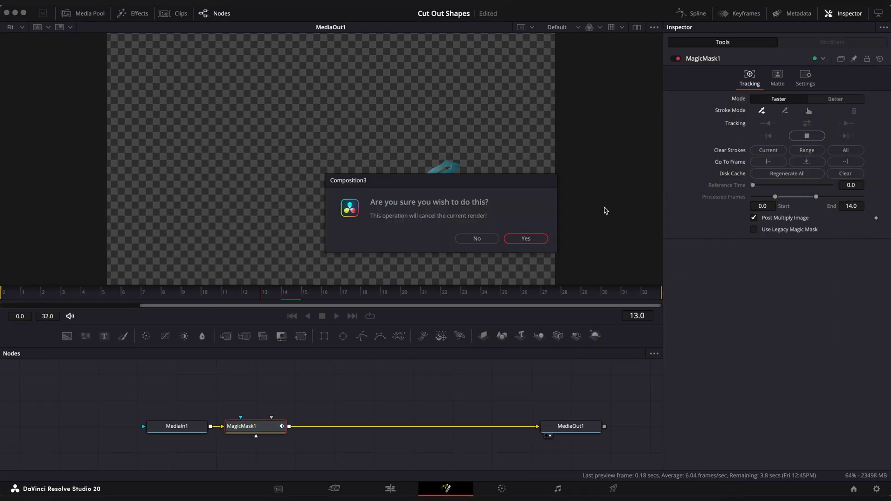
pyautogui.click(526, 238)
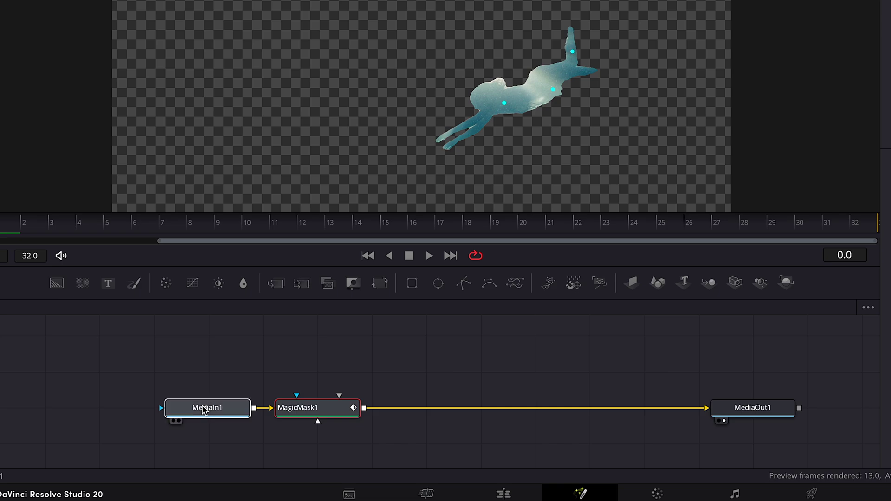
# Insert a Color Corrector before MagicMask1, keyframe Brightness from a raised value at frame 0 to 0 at frame 5, and return to the Edit page
pyautogui.moveTo(203, 408); pyautogui.dragTo(112, 400)
pyautogui.hotkey('shift', 'space')
pyautogui.write('col')
pyautogui.press('Return')
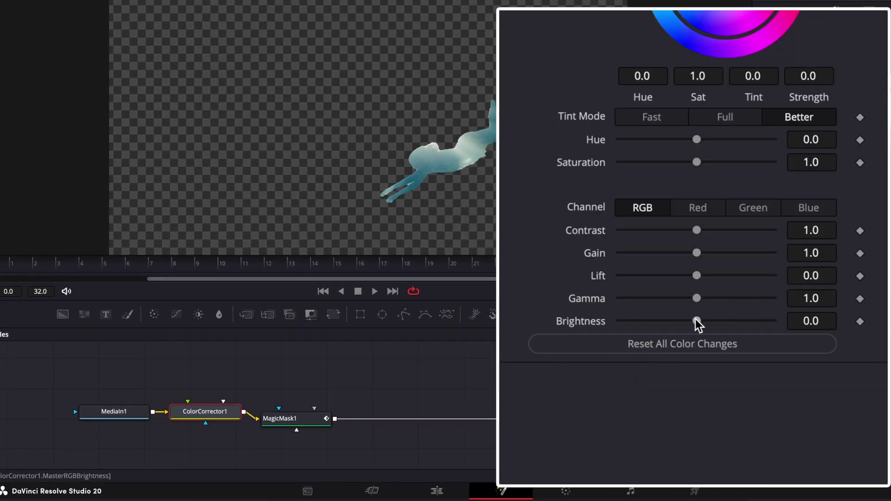
pyautogui.moveTo(696, 321); pyautogui.dragTo(728, 323)
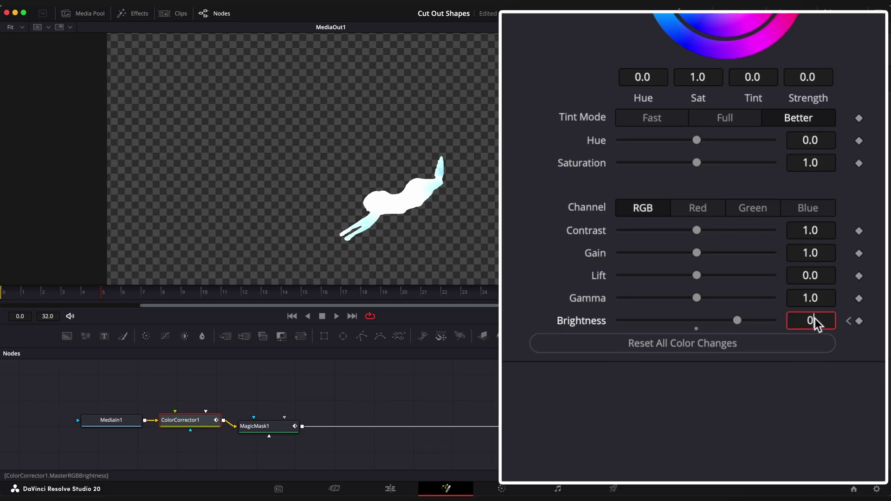
pyautogui.click(389, 490)
# Place the playhead at the start of Video 04 on V10 and apply the Shapes Color Corrector effect to that clip
pyautogui.moveTo(461, 324)
pyautogui.mouseDown()
pyautogui.moveTo(426, 324)
pyautogui.moveTo(470, 324)
pyautogui.moveTo(483, 335)
pyautogui.mouseUp()
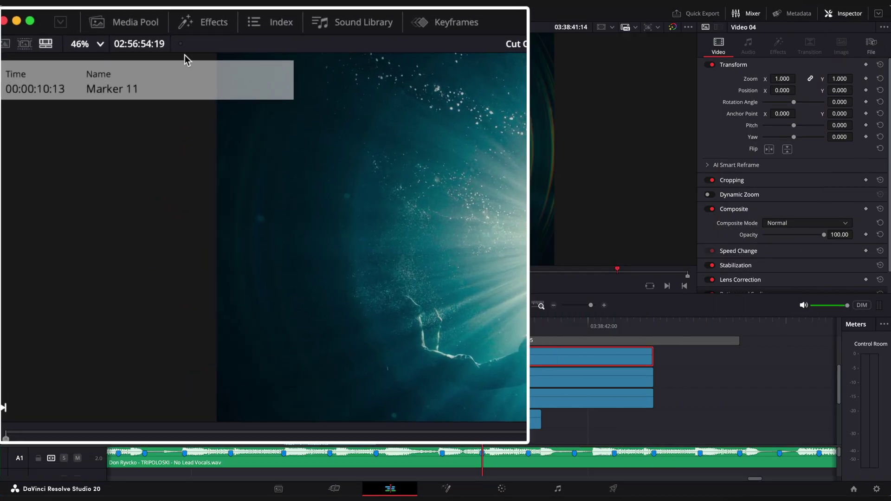
pyautogui.click(132, 13)
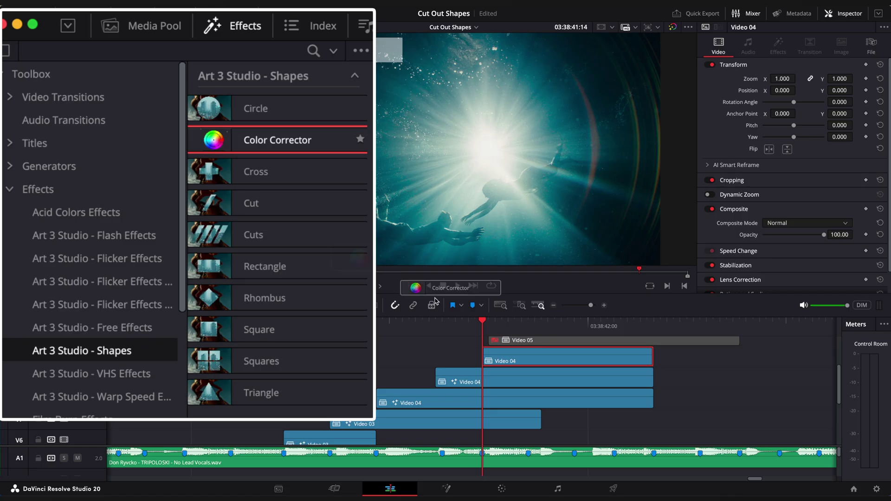
pyautogui.moveTo(436, 301); pyautogui.dragTo(528, 359)
pyautogui.click(132, 13)
# Keyframe the V10 clip's Brightness from 0.25 at its start to 0 at 03:38:41:20
pyautogui.moveTo(794, 282); pyautogui.dragTo(796, 283)
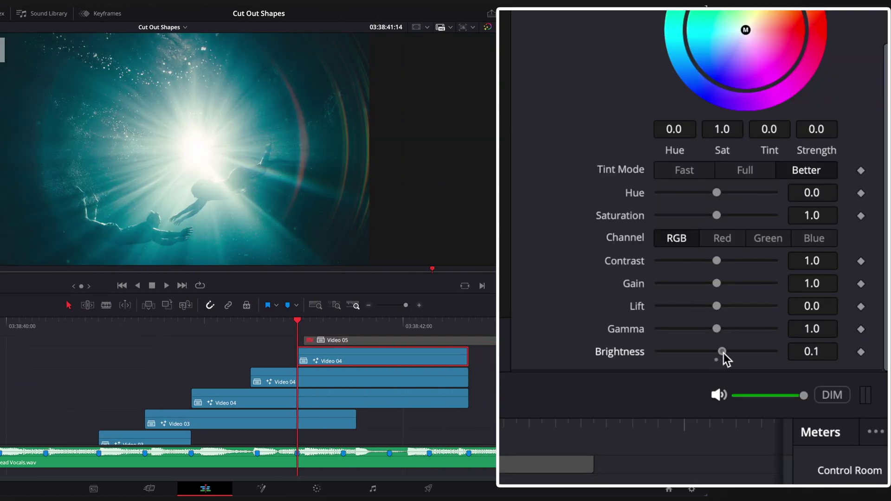
pyautogui.moveTo(724, 354); pyautogui.dragTo(729, 356)
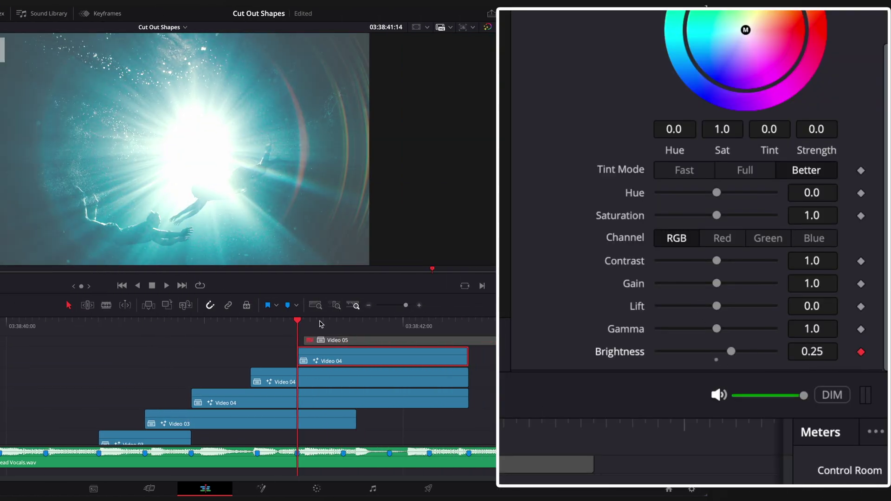
pyautogui.doubleClick(816, 353)
pyautogui.write('0')
pyautogui.press('Tab')
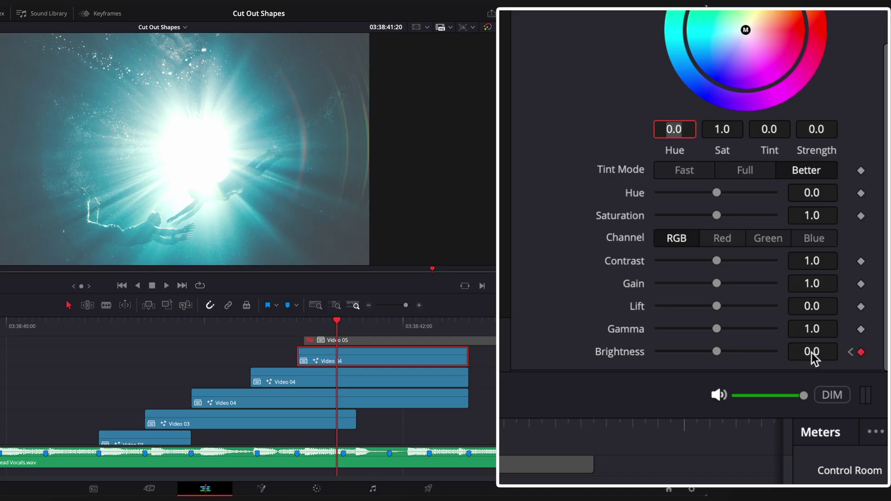
# Play back the sequence through the Video 03 and Video 04 clips to review the masked flashes
pyautogui.moveTo(336, 324); pyautogui.dragTo(118, 326)
pyautogui.press('space')
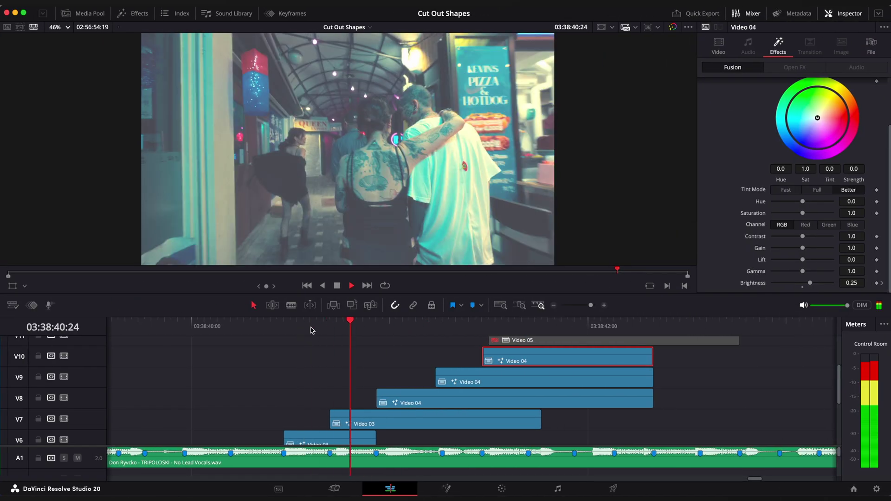
pyautogui.click(311, 330)
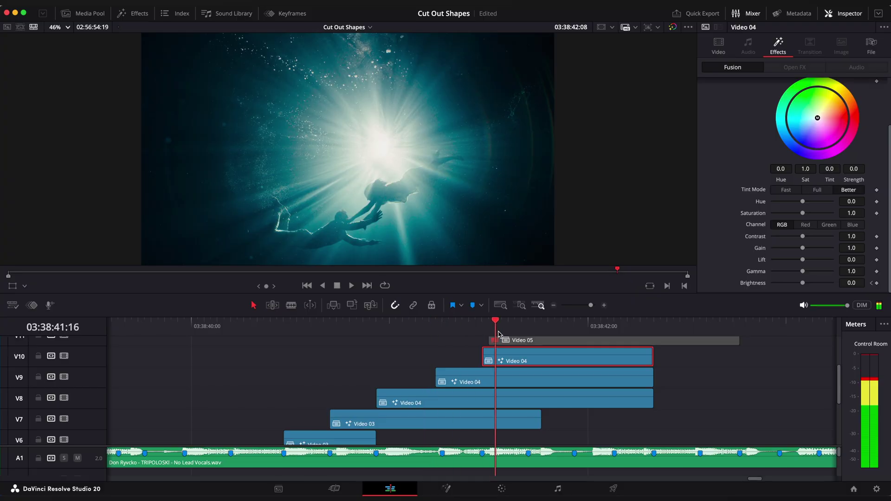
# Apply the Cross effect to Video 05 on V11, starting at 03:38:41:21, and the Rhombus effect to Video 07 on V13
pyautogui.moveTo(499, 341); pyautogui.dragTo(580, 395)
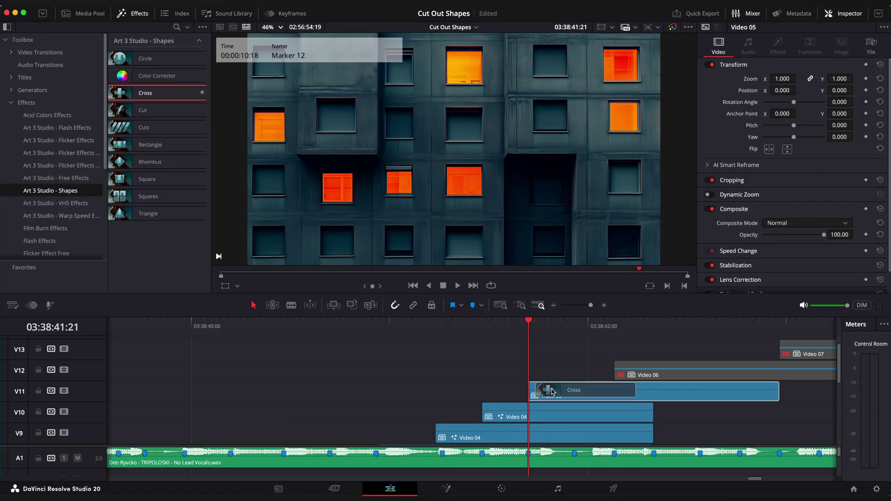
pyautogui.press('space')
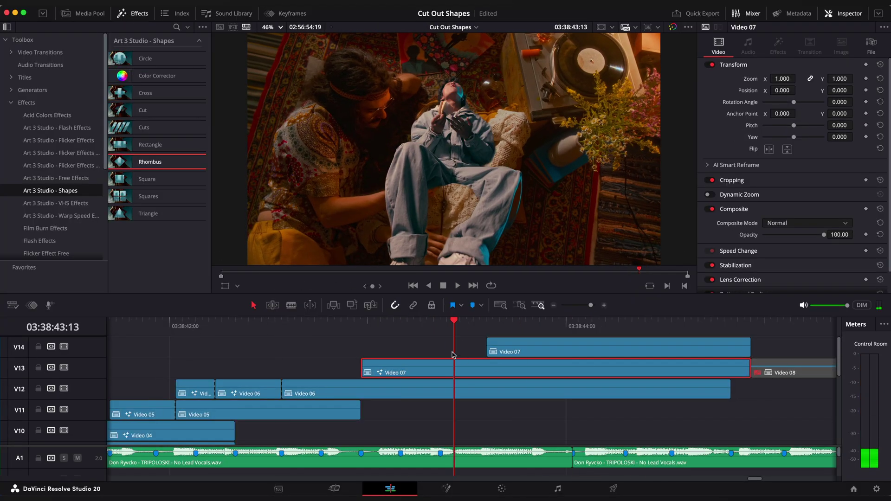
pyautogui.moveTo(362, 370); pyautogui.dragTo(442, 366)
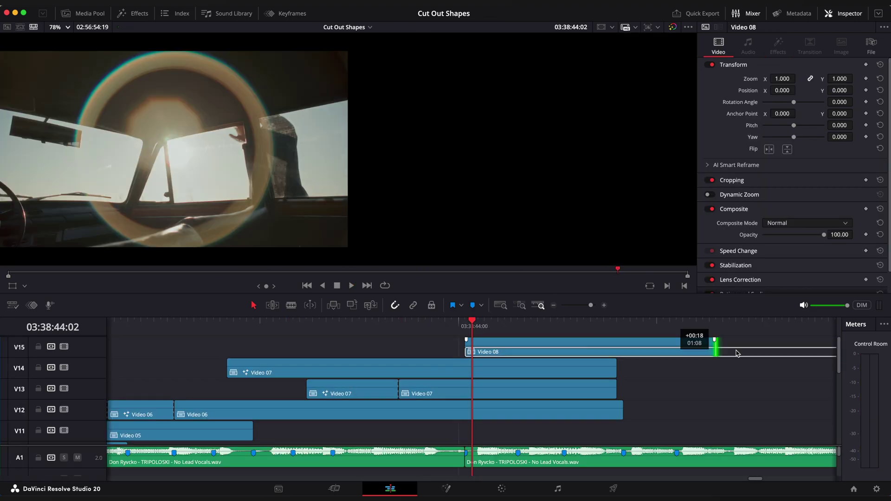
# Extend the end of Video 08 on V15 and apply the Squares effect from its start at 03:38:44:01
pyautogui.moveTo(683, 350); pyautogui.dragTo(508, 320)
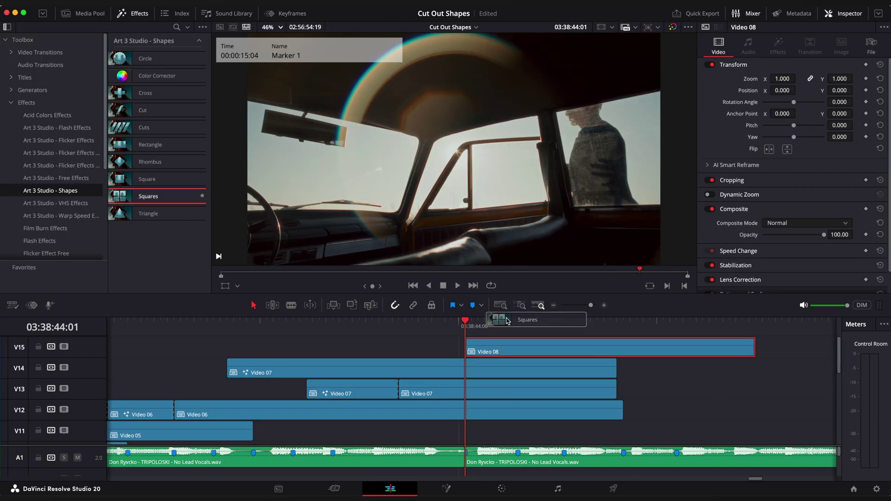
pyautogui.moveTo(508, 321); pyautogui.dragTo(511, 350)
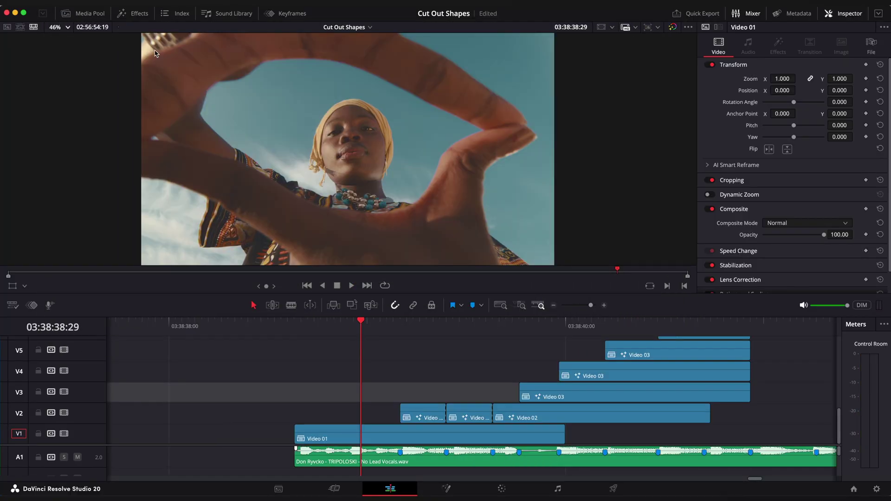
# Apply Flash Effect 02 from Art 3 Studio's Free Effects to Video 01 on V1 and scrub through the clip
pyautogui.click(133, 13)
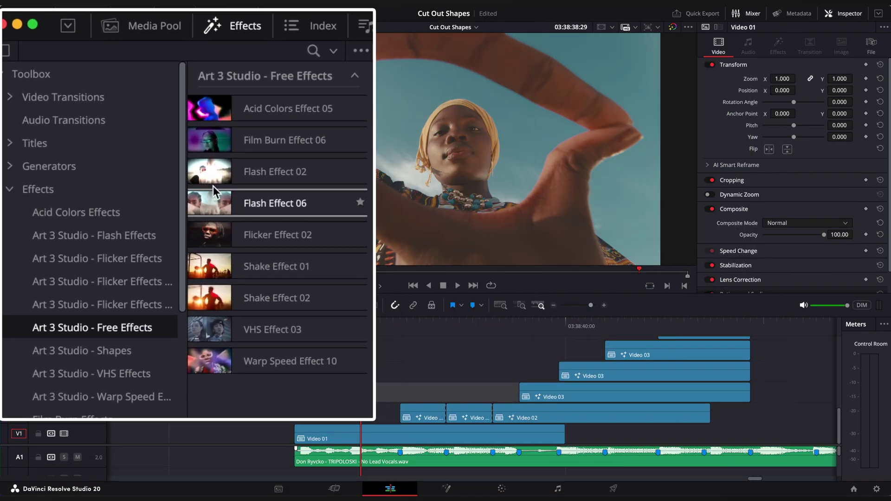
pyautogui.moveTo(119, 92); pyautogui.dragTo(346, 434)
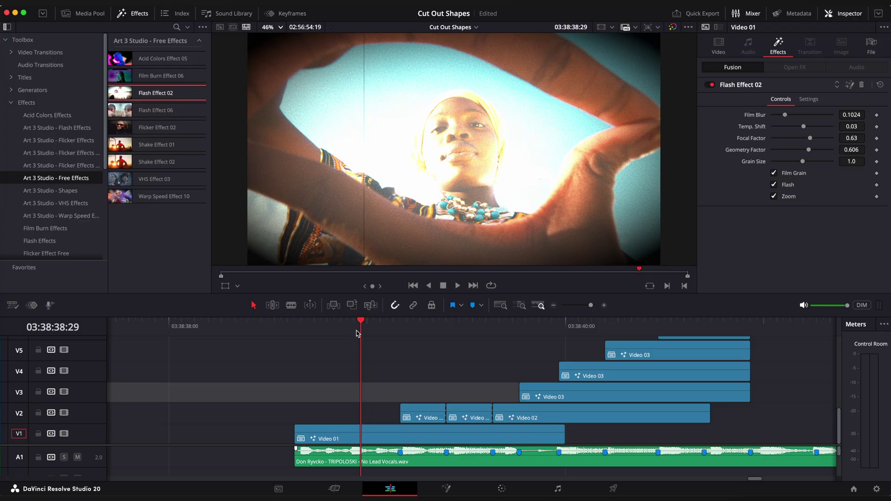
pyautogui.moveTo(358, 333); pyautogui.dragTo(341, 346)
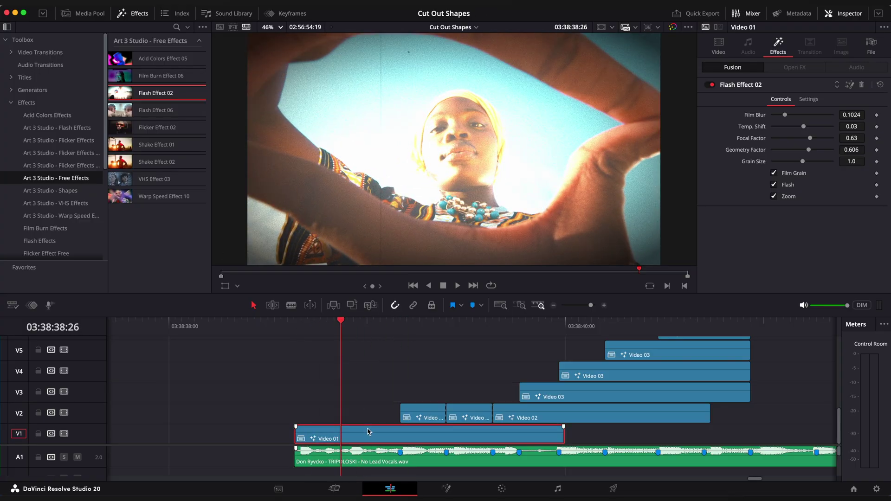
# Turn off Zoom and set Geometry Factor to 0.0 in Flash Effect 02 on Video 01, and play back the result
pyautogui.click(660, 337)
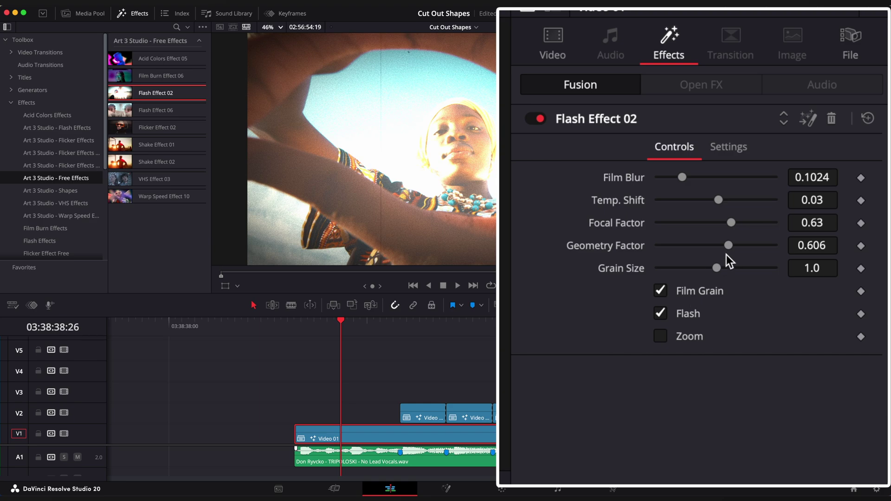
pyautogui.moveTo(728, 246); pyautogui.dragTo(635, 247)
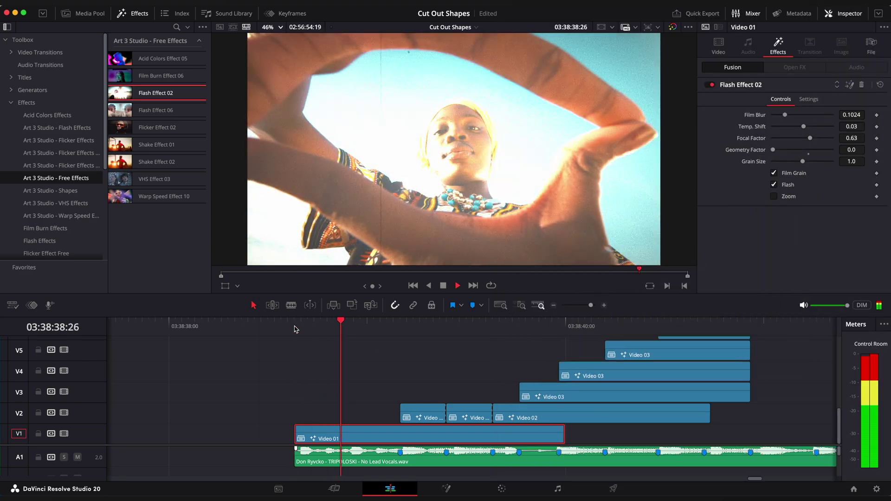
pyautogui.press('space')
pyautogui.press('space')
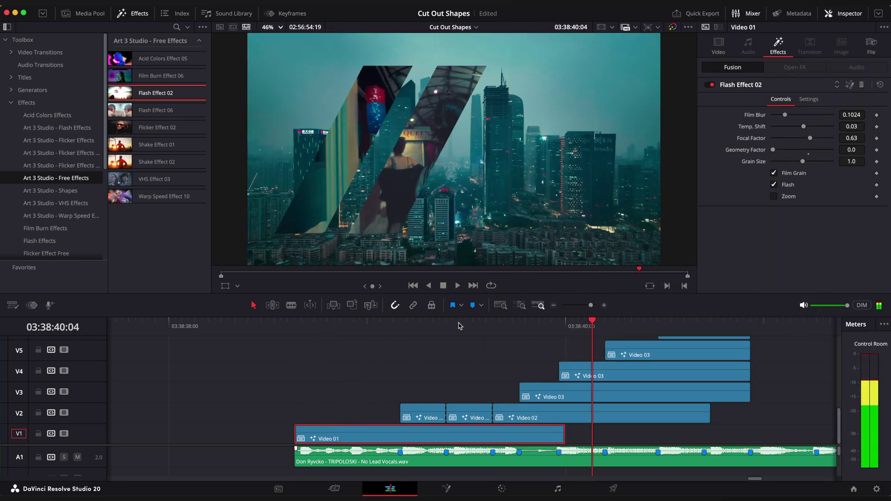
# Apply Flash Effect 02 to the V2 Video 02 clip starting at 03:38:39:19, with Zoom off and Geometry Factor at its minimum, and preview it
pyautogui.moveTo(459, 326)
pyautogui.mouseDown()
pyautogui.moveTo(577, 340)
pyautogui.moveTo(513, 348)
pyautogui.mouseUp()
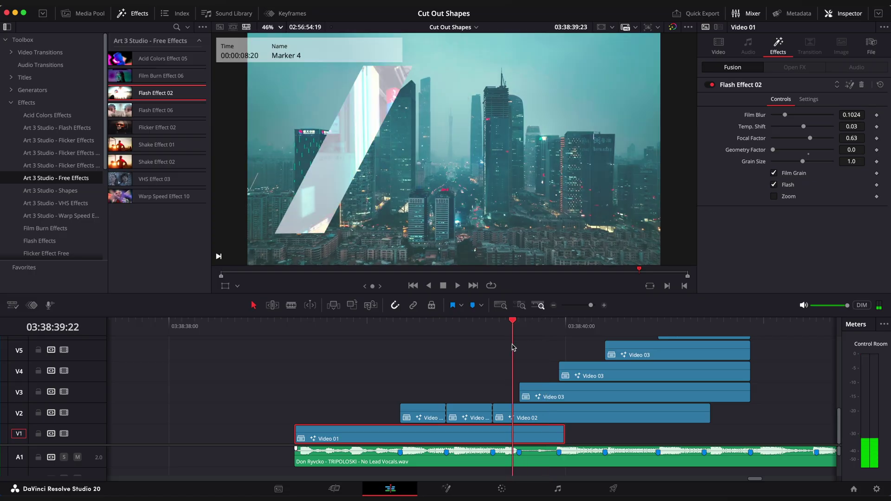
pyautogui.click(494, 349)
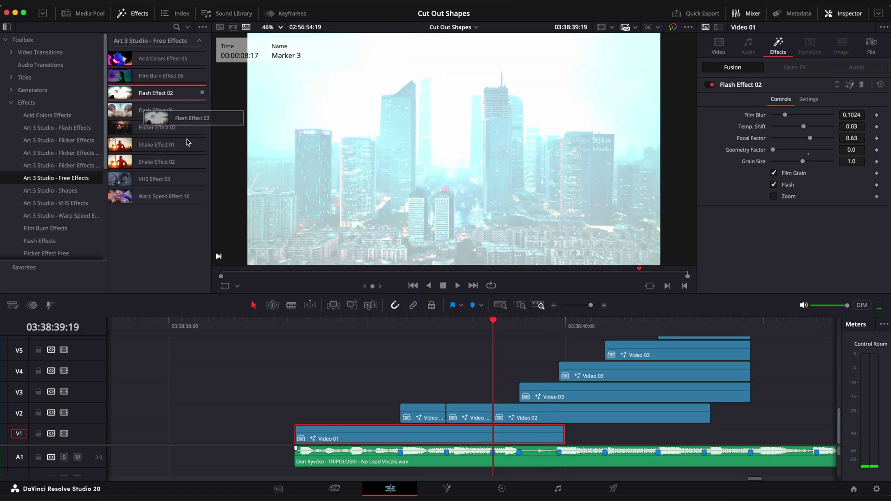
pyautogui.moveTo(560, 421); pyautogui.dragTo(560, 421)
pyautogui.click(552, 416)
pyautogui.scroll(-3, 728, 229)
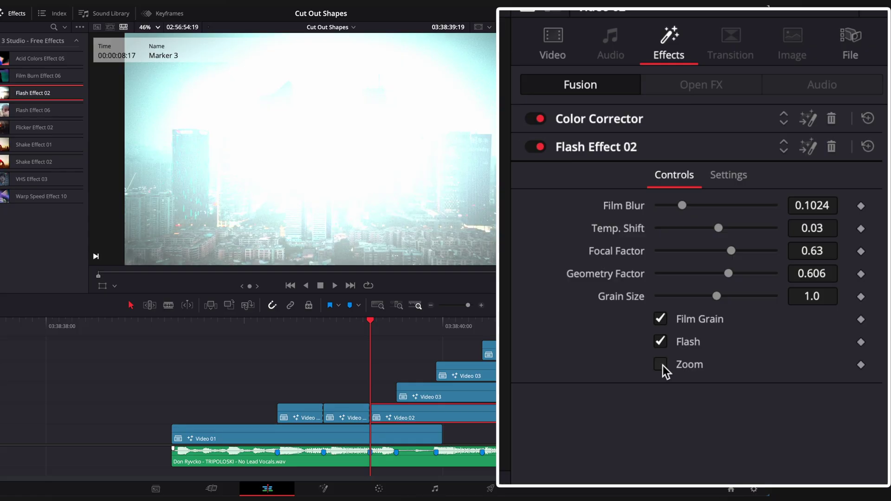
pyautogui.moveTo(725, 274); pyautogui.dragTo(656, 274)
pyautogui.press('space')
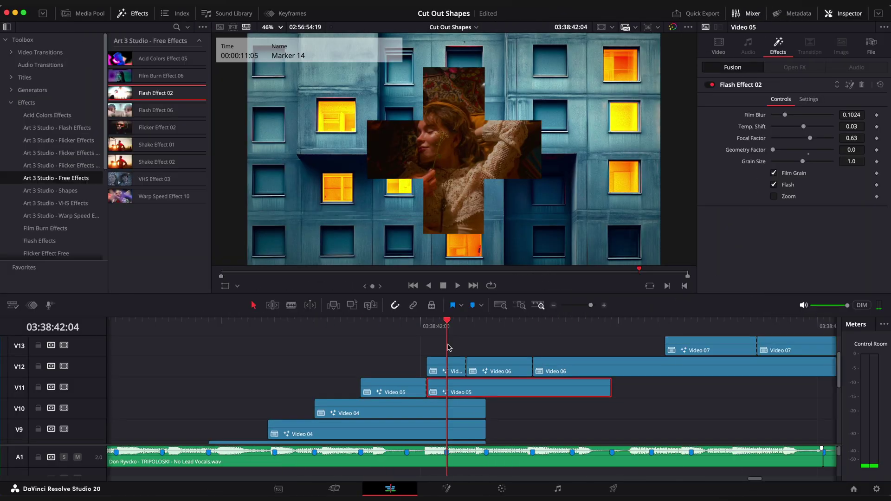
# Apply Acid Colors Effect 05 to the V12 Video 06 clip starting at 03:38:42:07 and move it above Rhombus in the effect order
pyautogui.press('space')
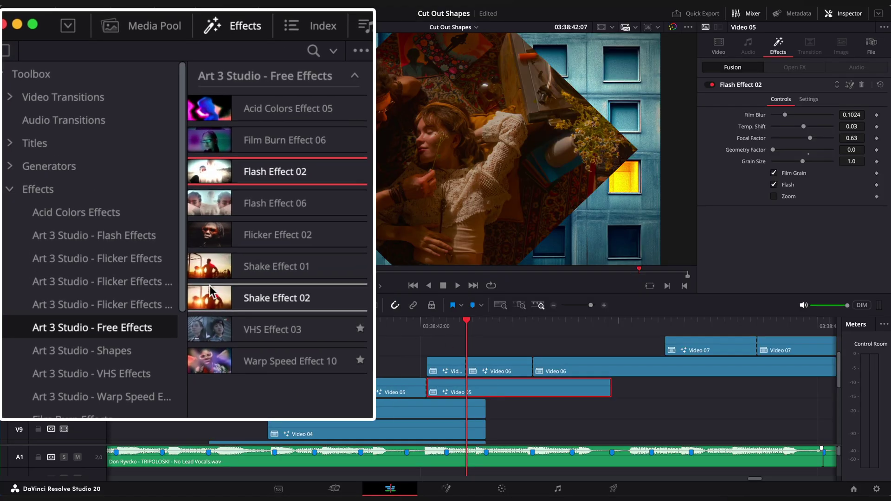
pyautogui.moveTo(487, 370); pyautogui.dragTo(486, 370)
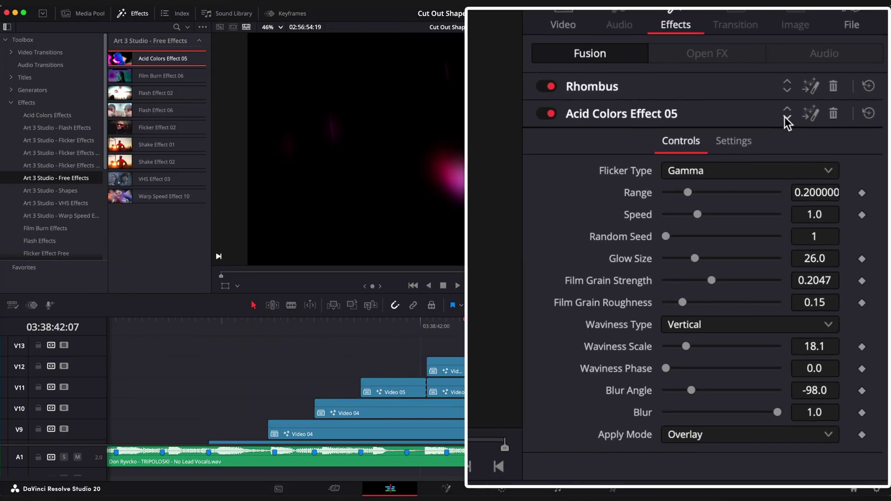
pyautogui.click(822, 100)
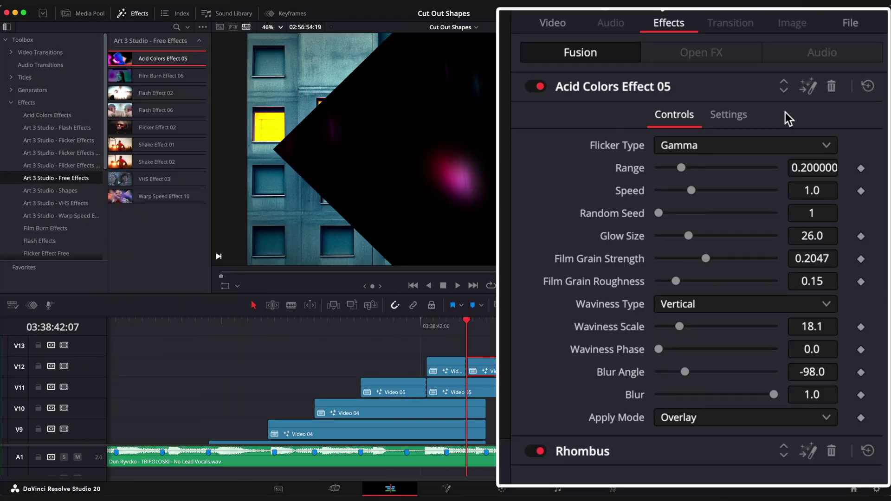
# Replace the Cross effect with Triangle, size 0.827, on the V11 Video 05 clip starting at 03:38:41:21
pyautogui.hscroll(-3, 482, 328)
pyautogui.click(354, 332)
pyautogui.moveTo(356, 331); pyautogui.dragTo(493, 363)
pyautogui.hscroll(5, 483, 364)
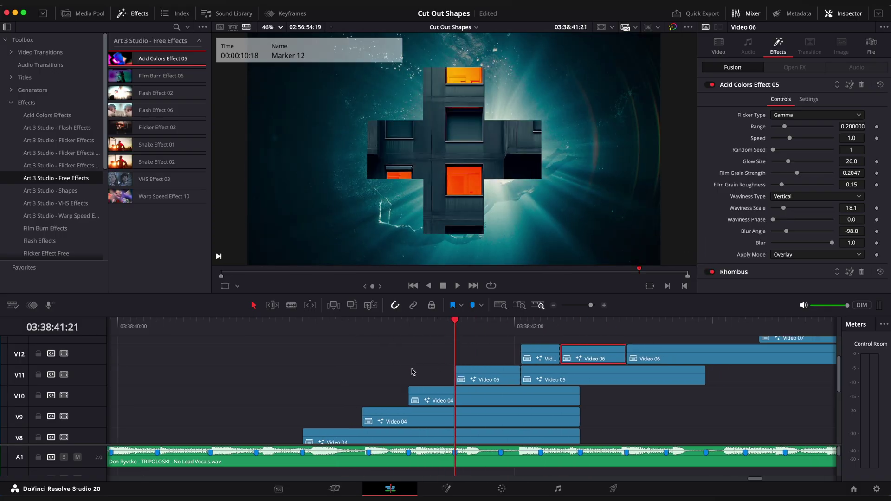
pyautogui.click(862, 86)
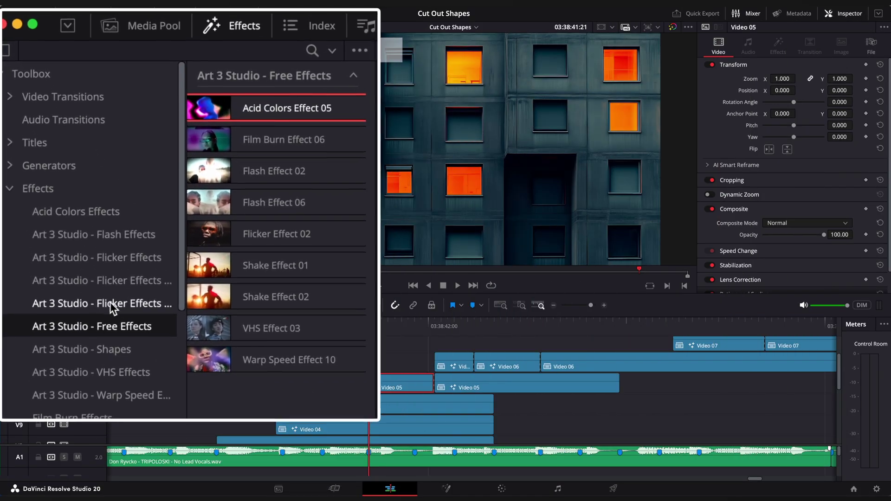
pyautogui.click(97, 346)
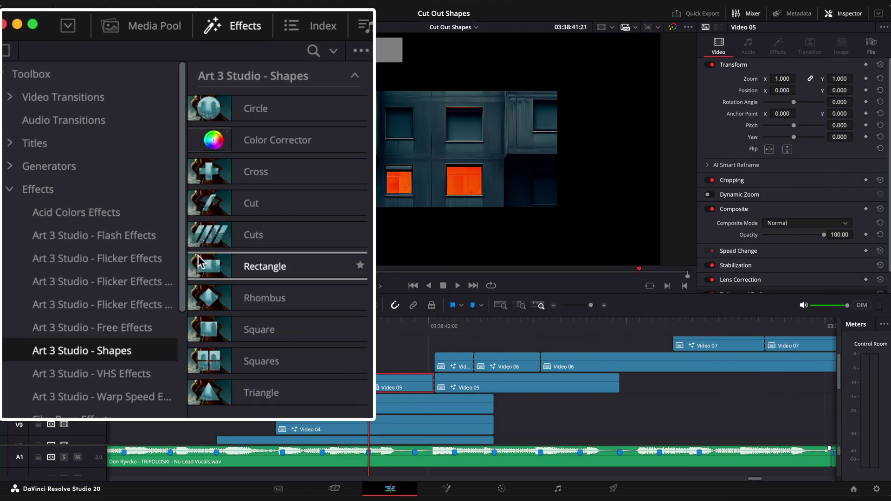
pyautogui.moveTo(139, 213); pyautogui.dragTo(402, 385)
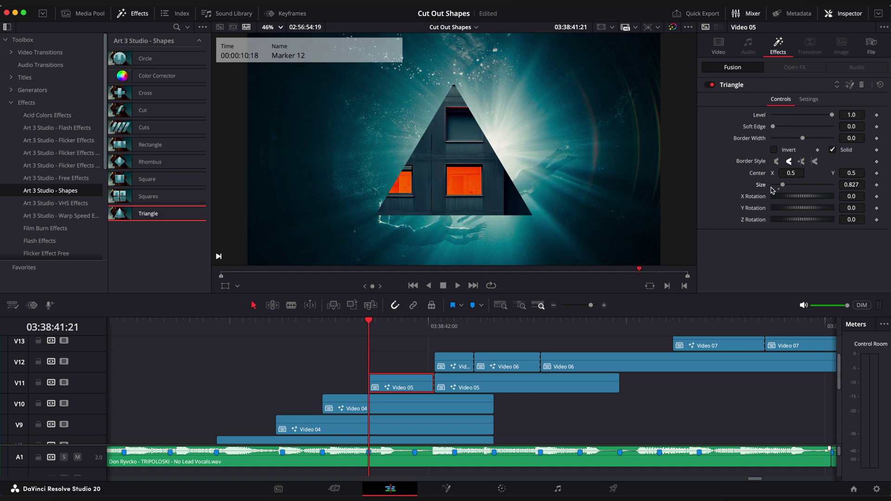
# Add Acid Colors Effect 05 to the triangle-masked Video 05 clip and move it above Triangle in the effect order
pyautogui.click(79, 178)
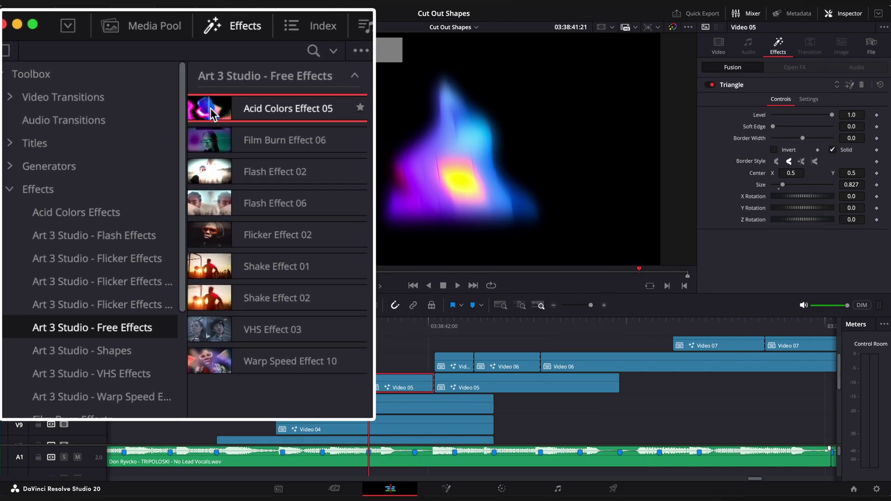
pyautogui.moveTo(139, 58); pyautogui.dragTo(384, 382)
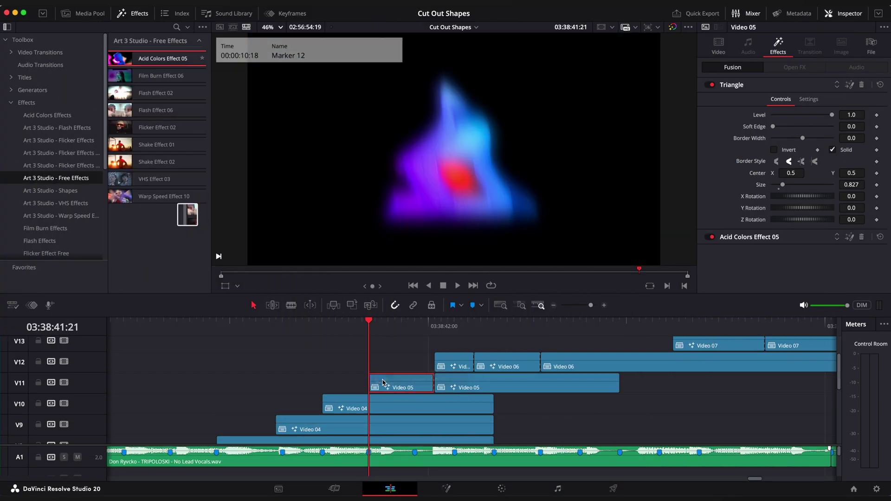
pyautogui.click(838, 238)
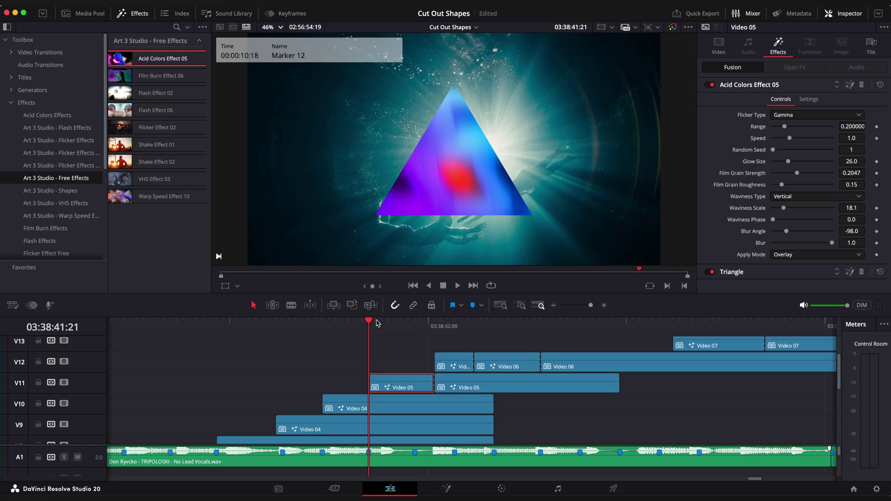
# Set Waviness Scale and Blur to 0.0 in Acid Colors Effect 05 on Video 05 and play back the clip
pyautogui.moveTo(377, 323)
pyautogui.mouseDown()
pyautogui.moveTo(429, 323)
pyautogui.moveTo(389, 323)
pyautogui.mouseUp()
pyautogui.moveTo(784, 208); pyautogui.dragTo(776, 209)
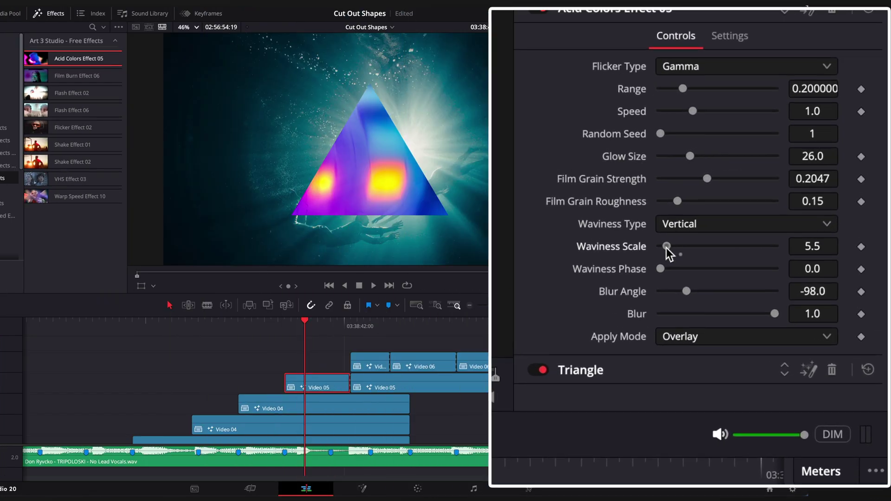
pyautogui.moveTo(667, 248); pyautogui.dragTo(647, 247)
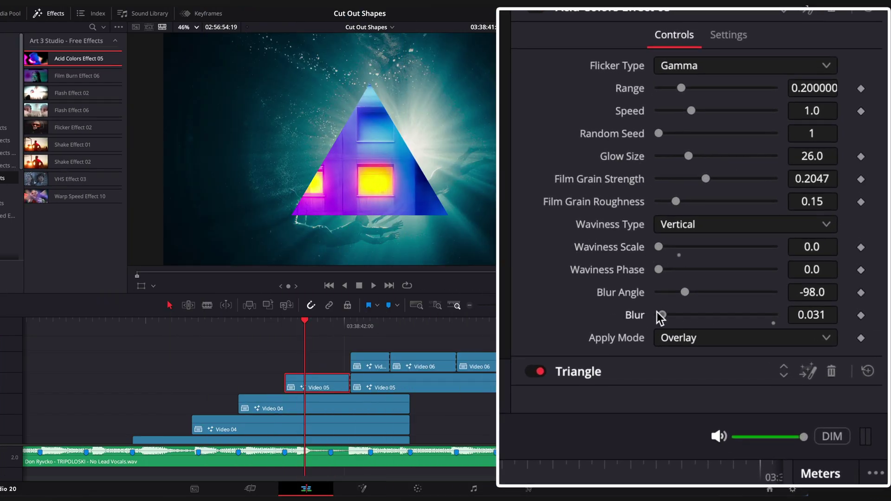
pyautogui.click(255, 330)
pyautogui.press('space')
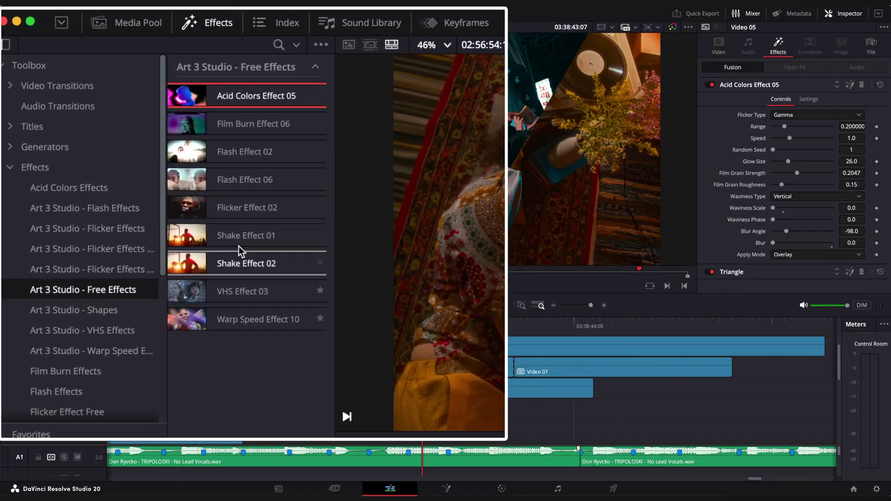
# Apply Flash Effect 02 with Zoom off to the V13 Video 07 clip starting at 03:38:43:07, and play back that section
pyautogui.moveTo(213, 177); pyautogui.dragTo(448, 366)
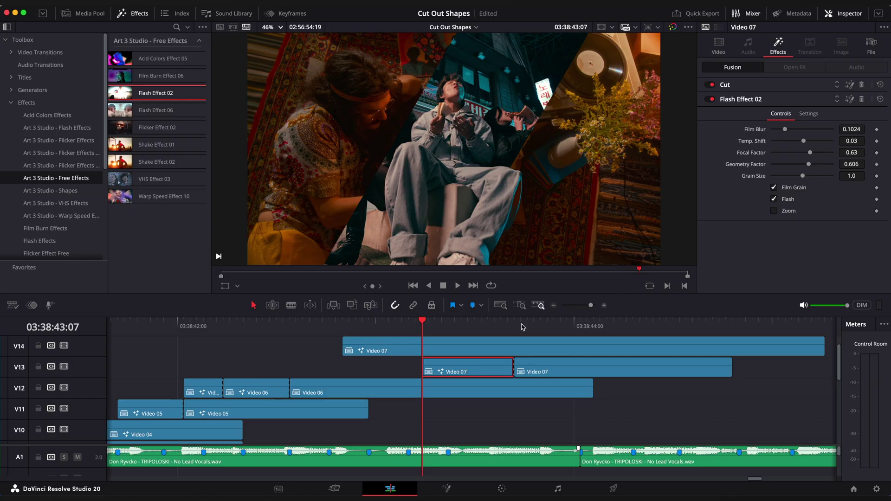
pyautogui.moveTo(415, 323); pyautogui.dragTo(369, 324)
pyautogui.press('space')
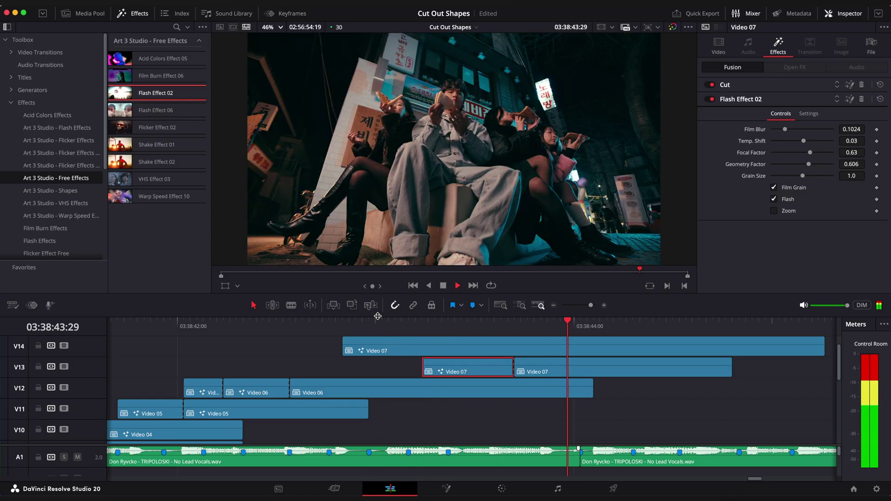